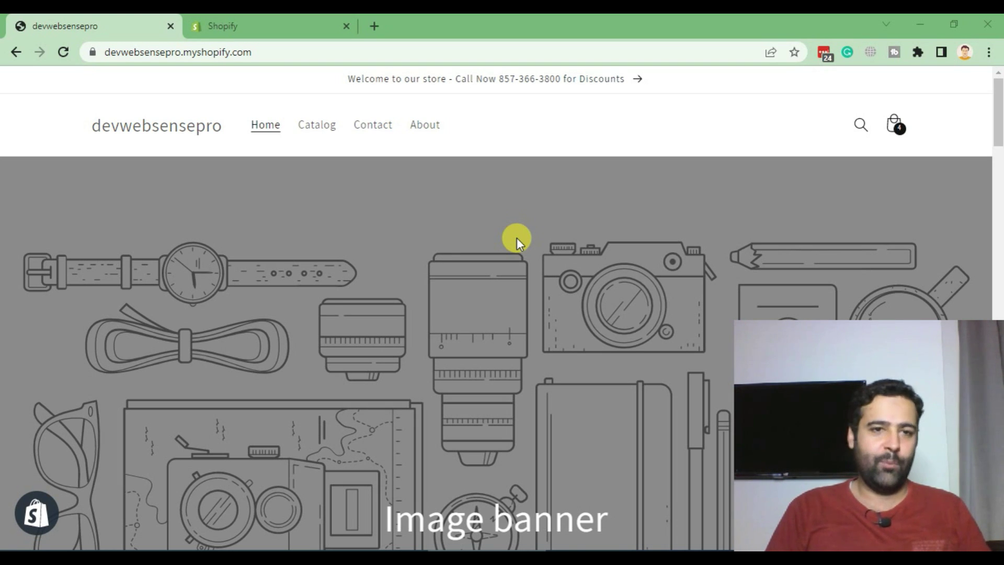
pyautogui.scroll(-5, 511, 179)
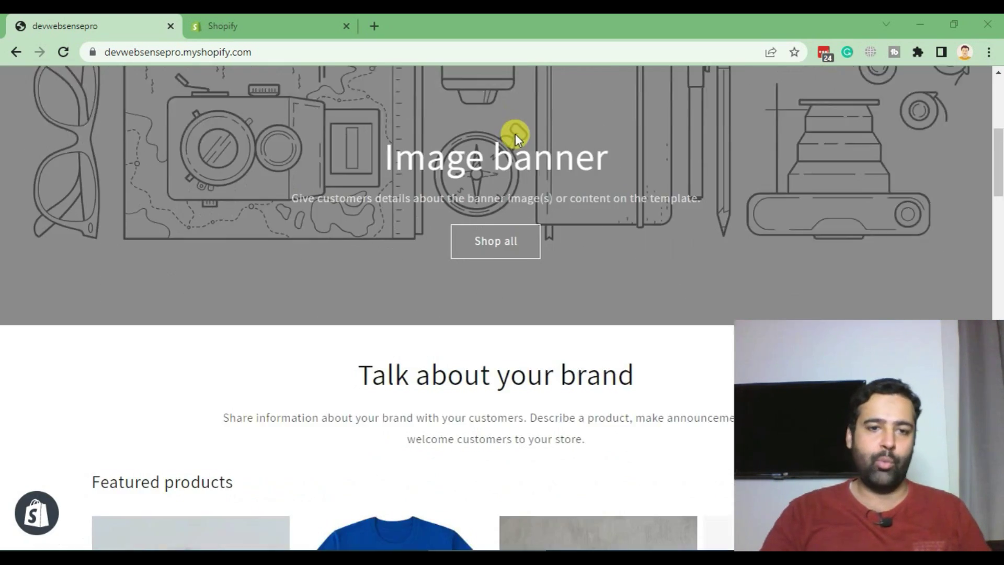
pyautogui.scroll(-1, 516, 134)
pyautogui.scroll(-5, 516, 133)
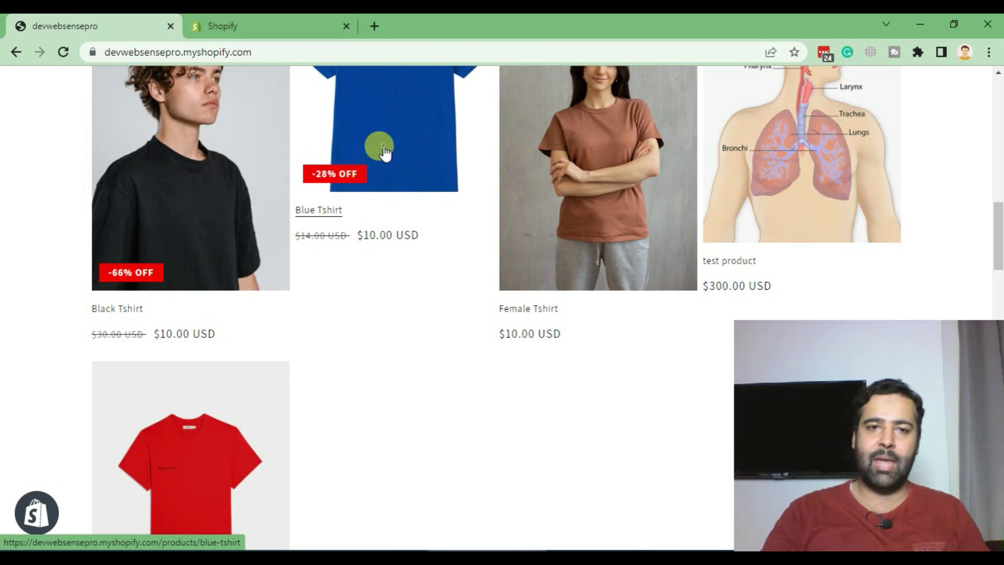
# - Open the Blue Tshirt product page from the Featured products cards
pyautogui.click(384, 152)
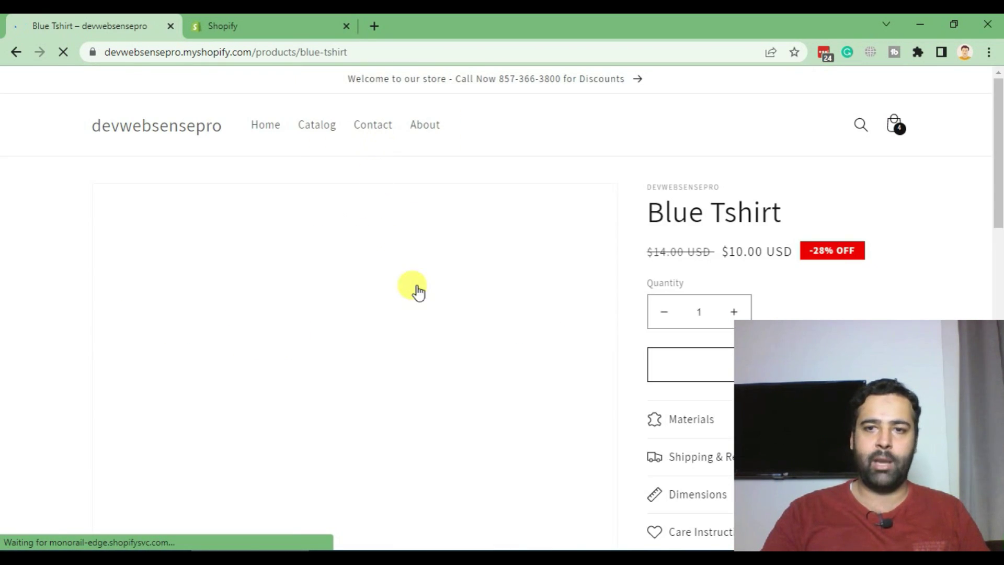
pyautogui.scroll(-2, 710, 264)
pyautogui.scroll(2, 763, 225)
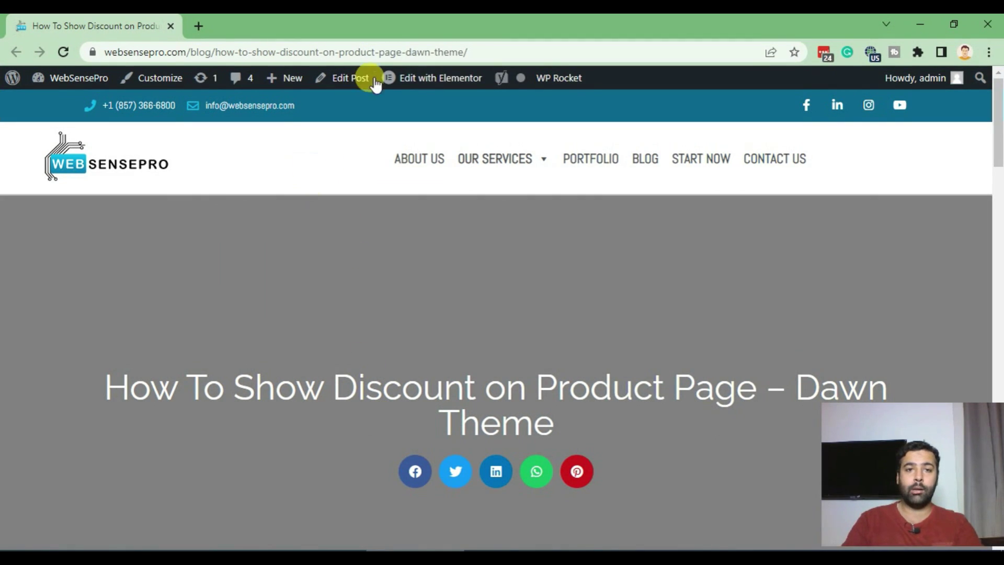
# - Select the blog post's web address, then dismiss the selection
pyautogui.click(488, 49)
pyautogui.click(36, 280)
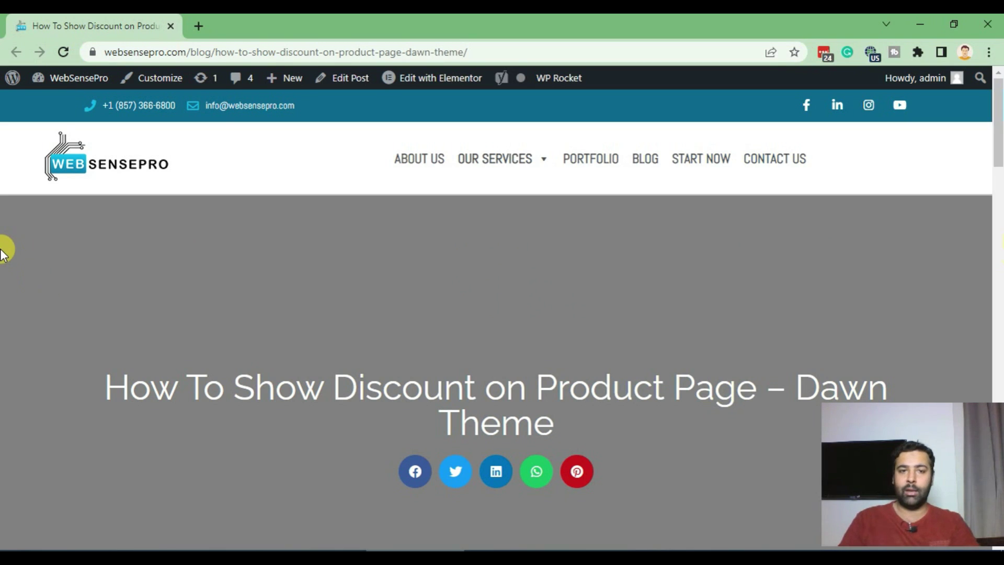
pyautogui.scroll(-4, 2, 235)
pyautogui.scroll(-4, 3, 216)
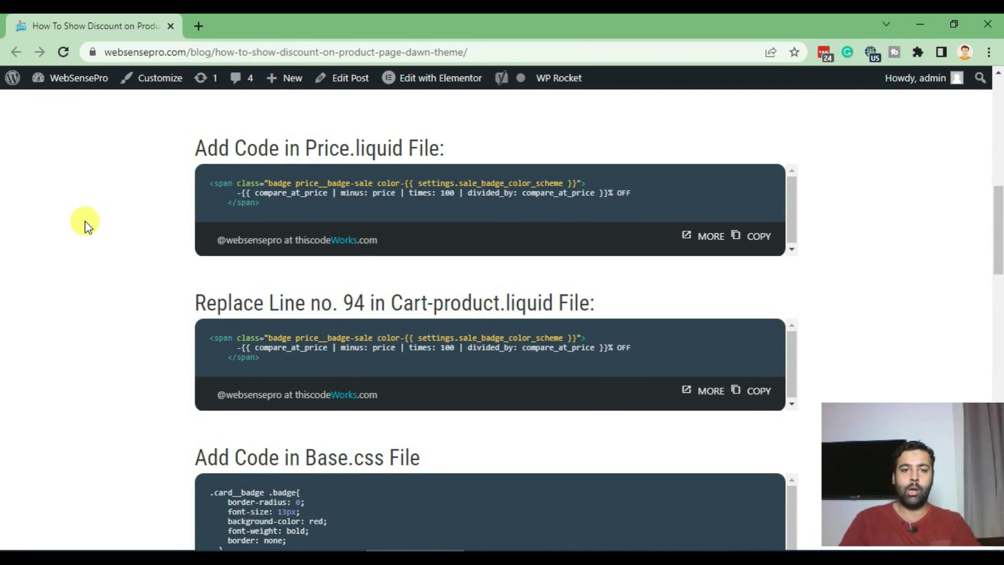
pyautogui.scroll(-2, 85, 226)
pyautogui.scroll(1, 84, 226)
pyautogui.scroll(1, 85, 225)
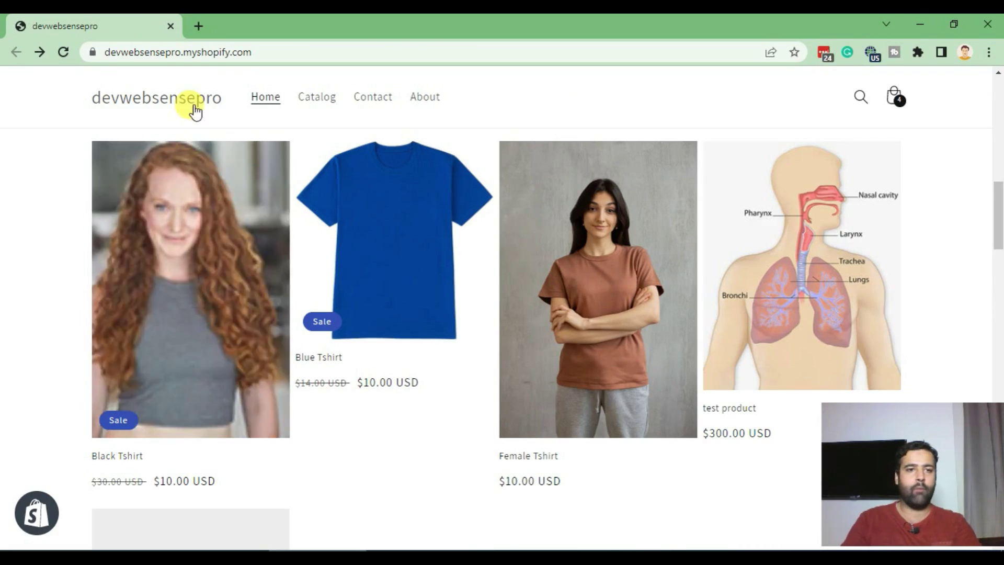
# - Load the store's admin page in a new tab using the copied storefront address
pyautogui.click(191, 50)
pyautogui.hotkey('ctrl', 'c')
pyautogui.click(197, 31)
pyautogui.hotkey('ctrl', 'v')
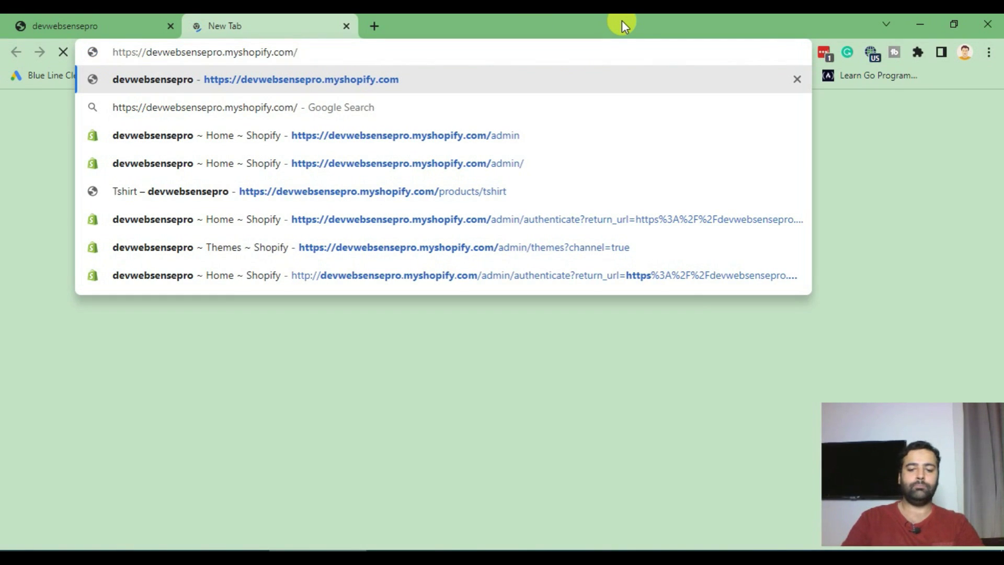
pyautogui.write('admin')
pyautogui.press('Return')
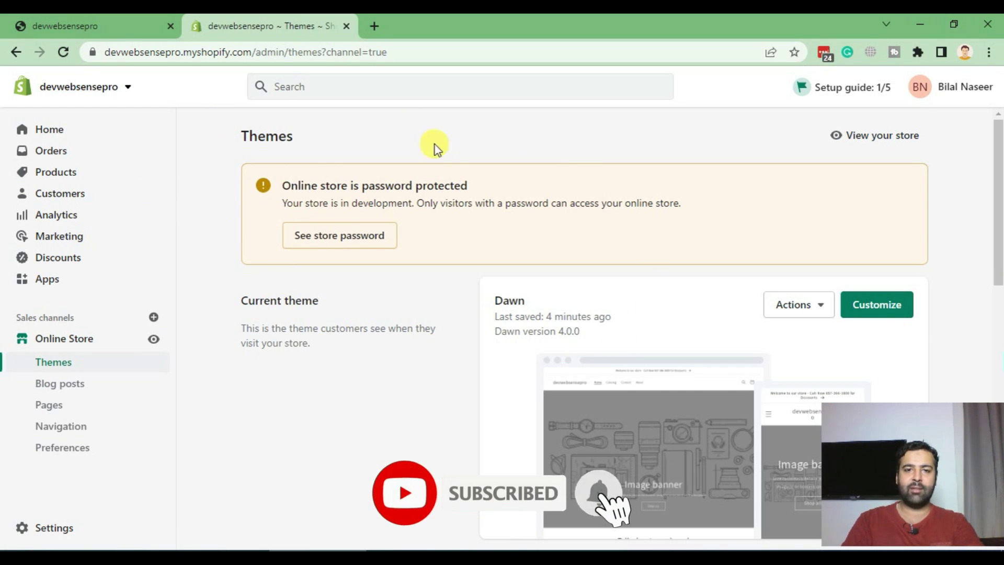
pyautogui.scroll(-2, 516, 155)
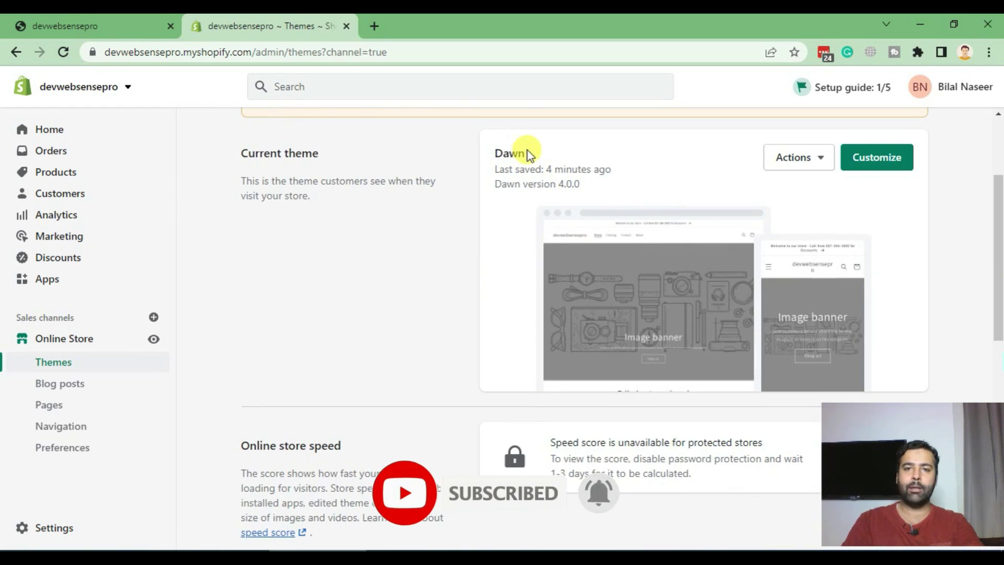
# - From the Dawn theme's Actions menu, choose Edit code to launch the code editor
pyautogui.moveTo(527, 155); pyautogui.dragTo(494, 152)
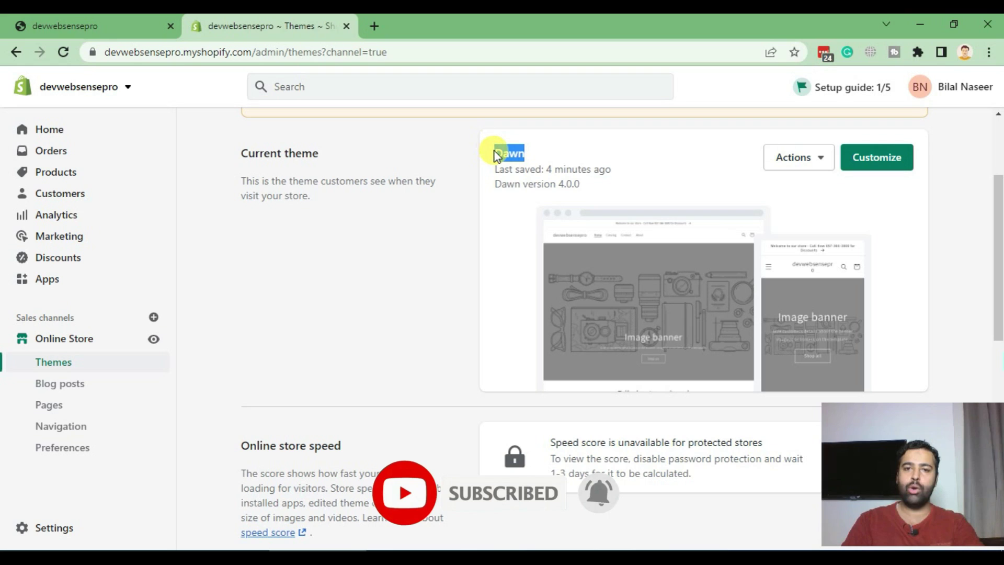
pyautogui.click(494, 151)
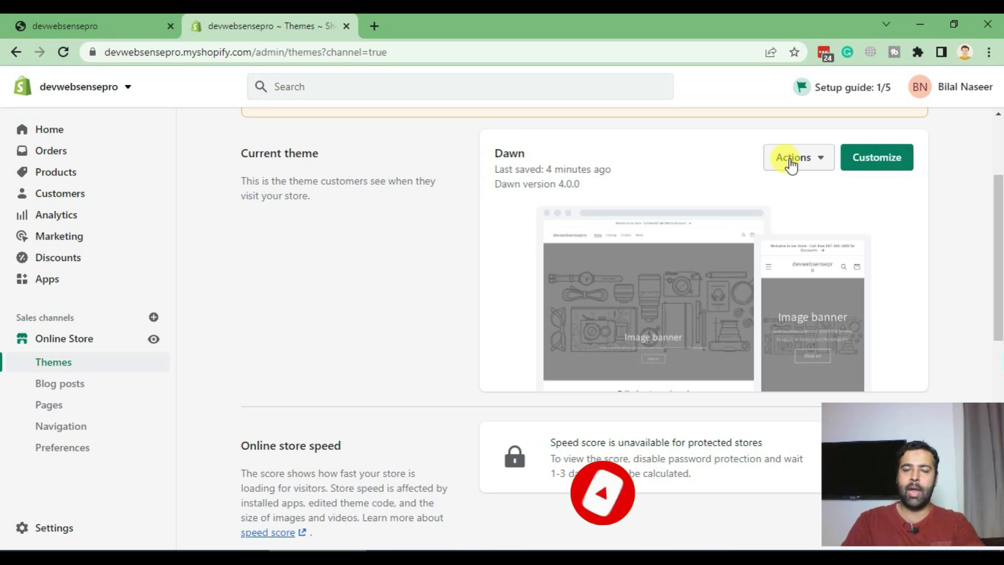
pyautogui.click(826, 167)
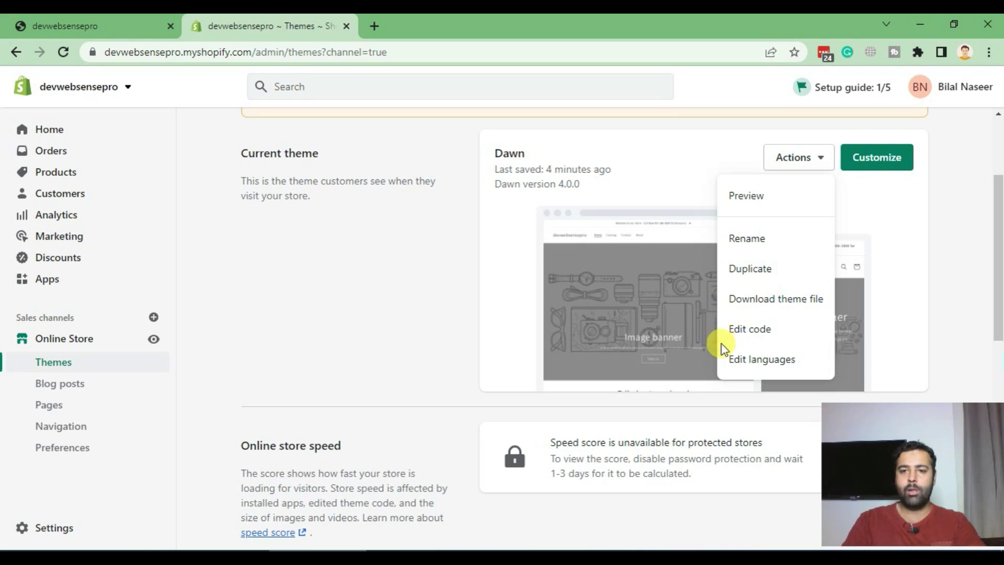
pyautogui.click(754, 333)
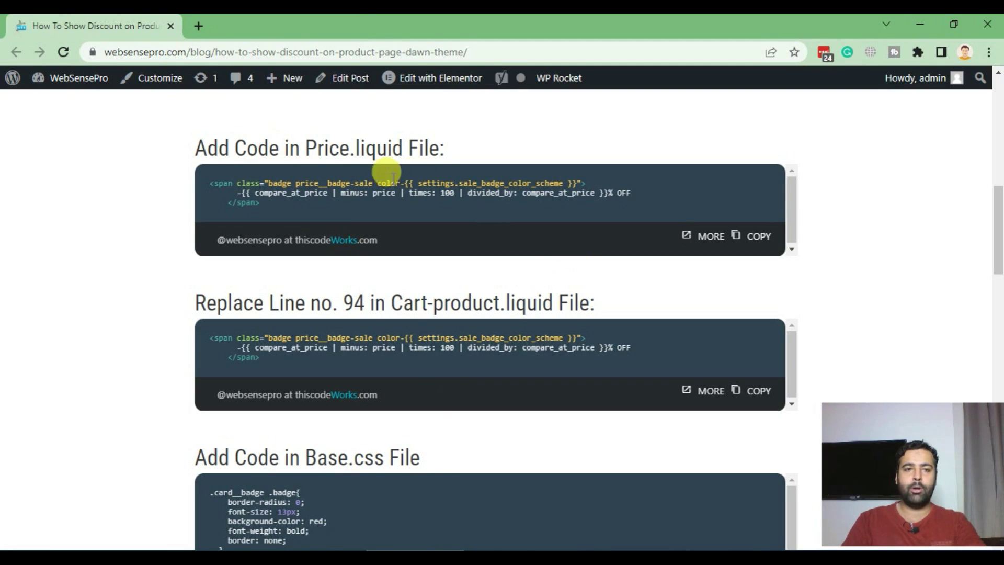
# - Search the theme files and open the snippets/price.liquid file
pyautogui.moveTo(471, 52); pyautogui.dragTo(125, 54)
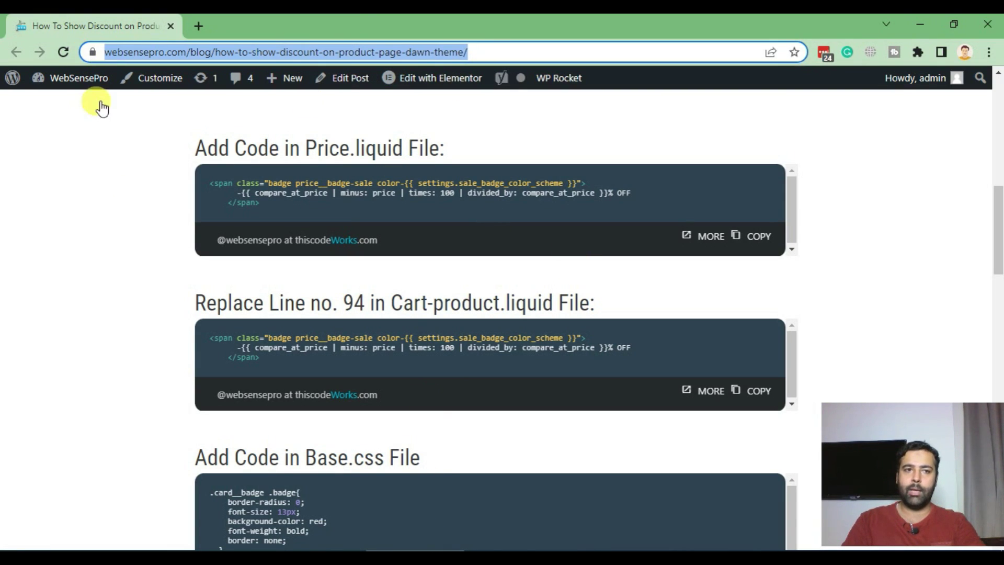
pyautogui.click(137, 226)
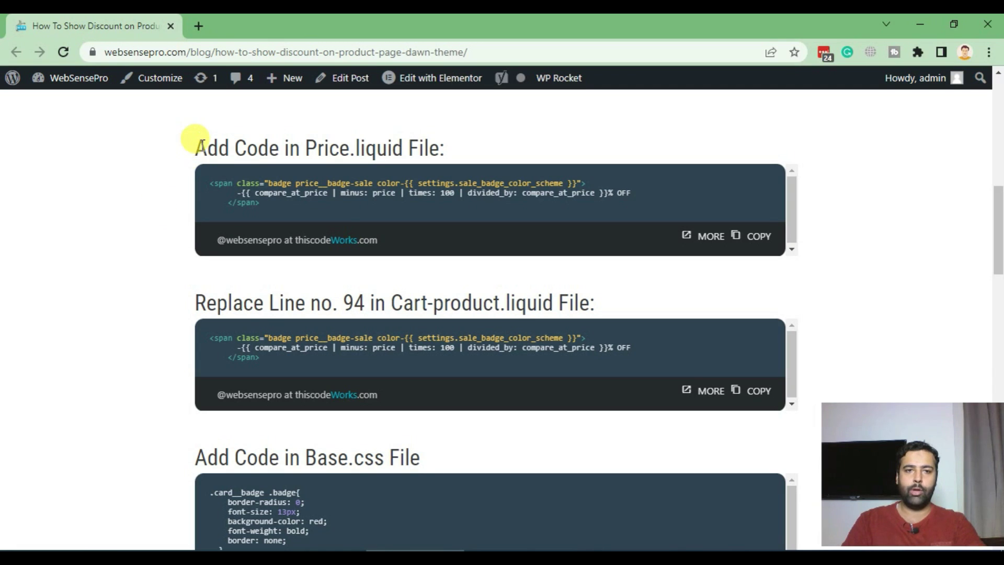
pyautogui.moveTo(197, 144); pyautogui.dragTo(439, 149)
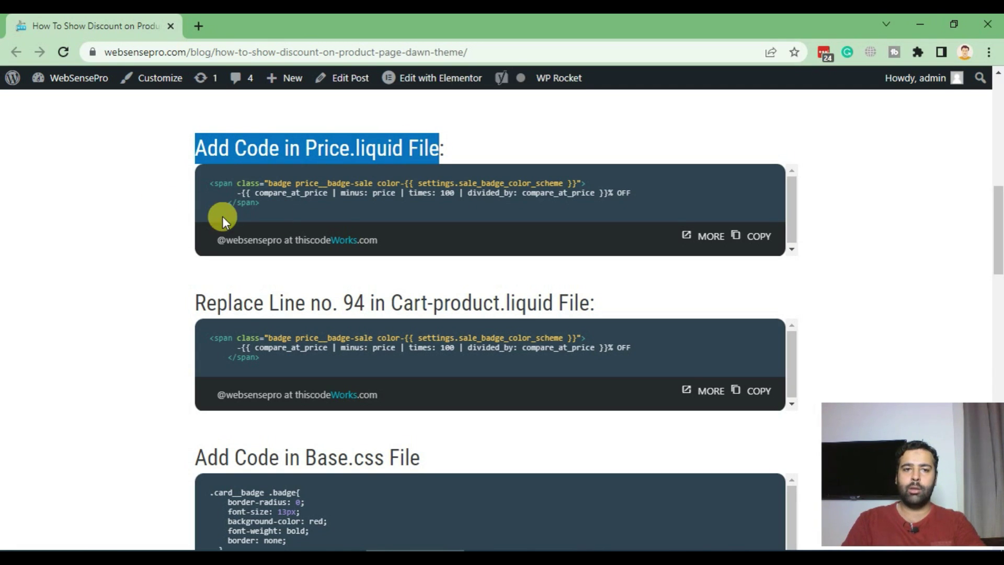
pyautogui.moveTo(308, 147); pyautogui.dragTo(404, 149)
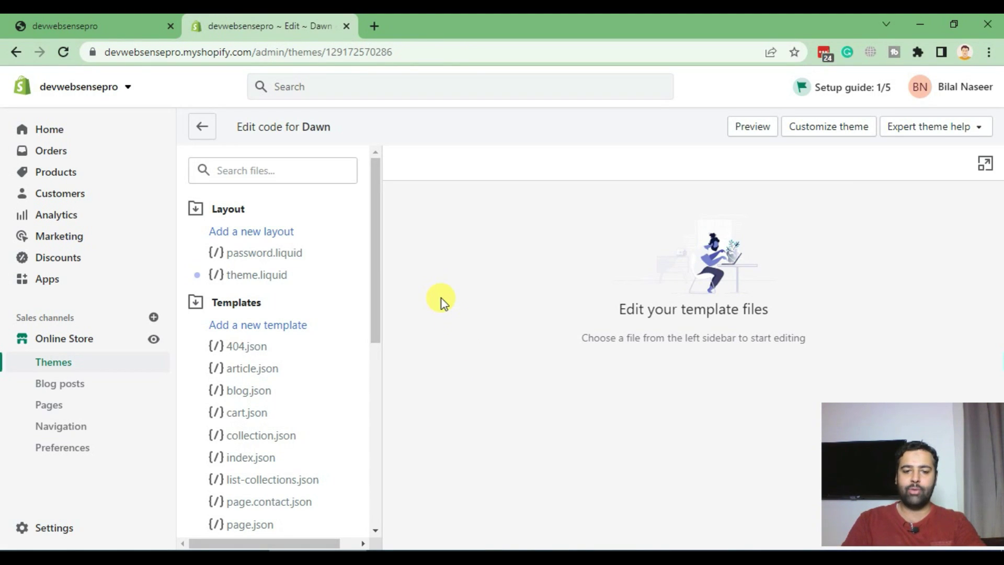
pyautogui.click(351, 171)
pyautogui.write('pri')
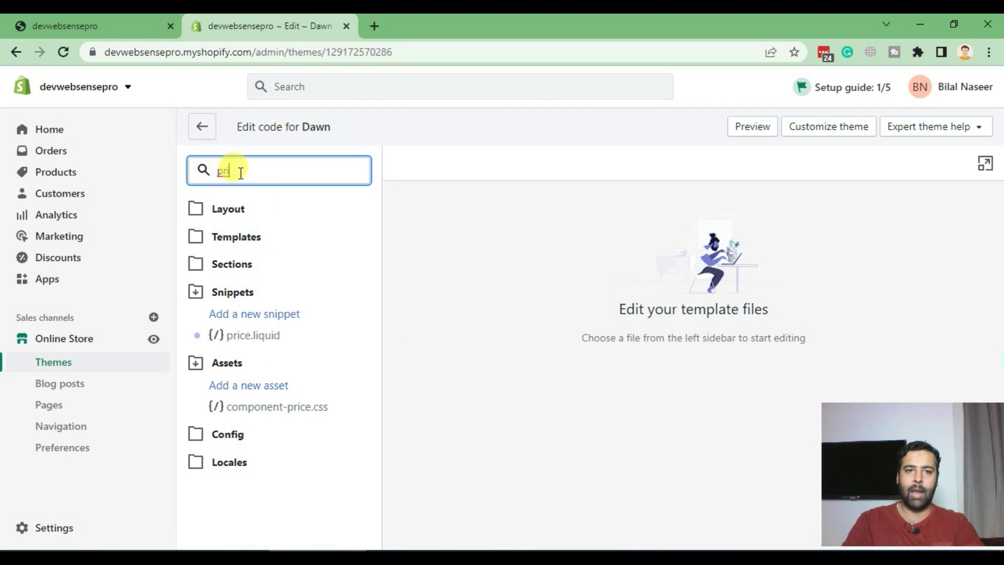
pyautogui.click(255, 338)
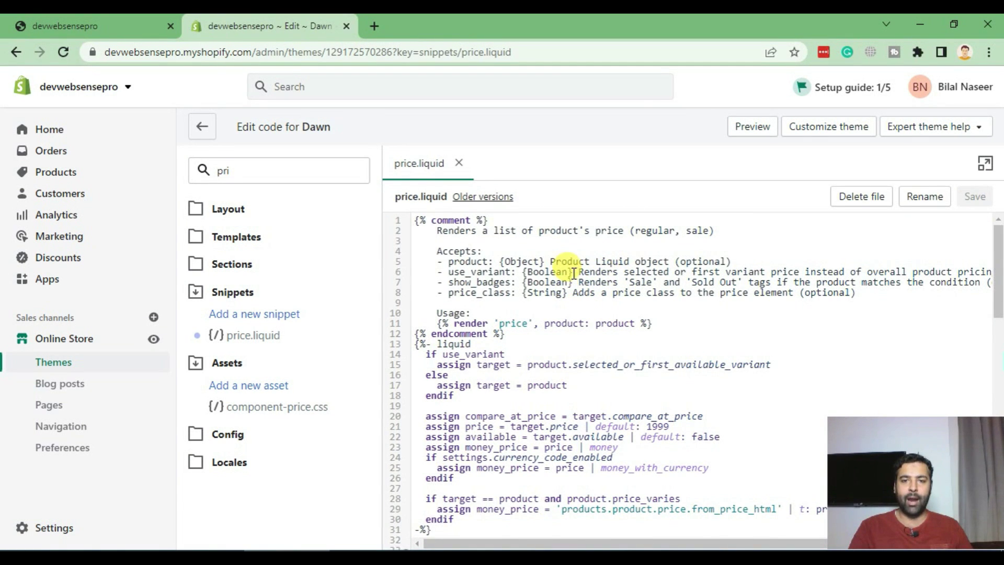
pyautogui.scroll(-4, 570, 266)
pyautogui.scroll(-4, 568, 254)
pyautogui.scroll(-2, 568, 255)
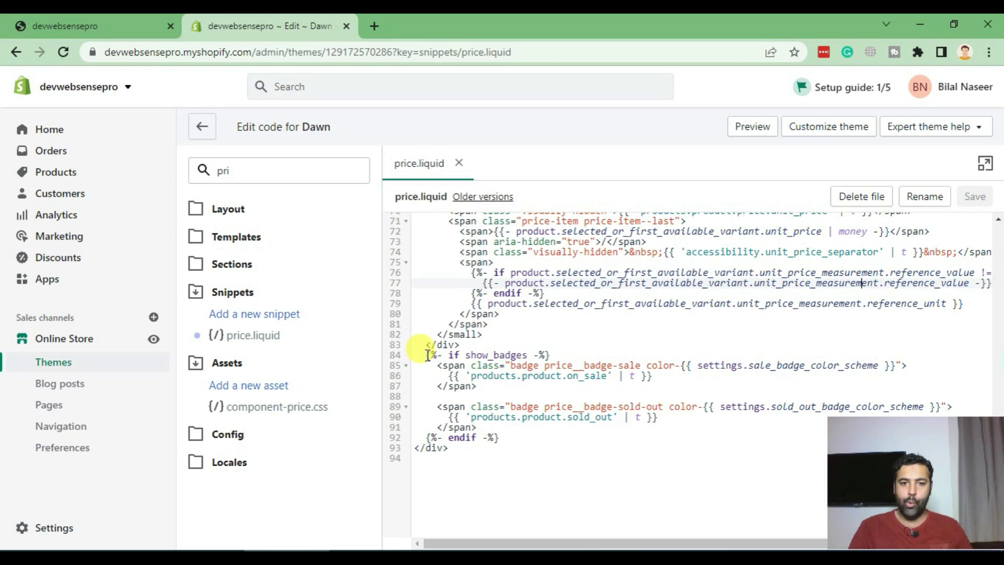
# - Select the on-sale badge code on lines 85–87 under show_badges, then return to the blog
pyautogui.moveTo(428, 355); pyautogui.dragTo(540, 354)
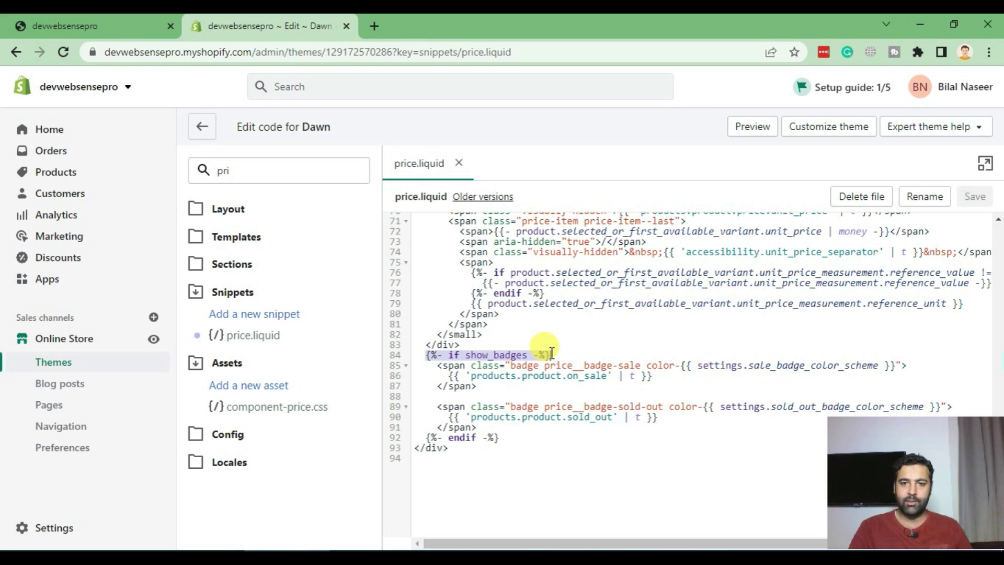
pyautogui.click(506, 396)
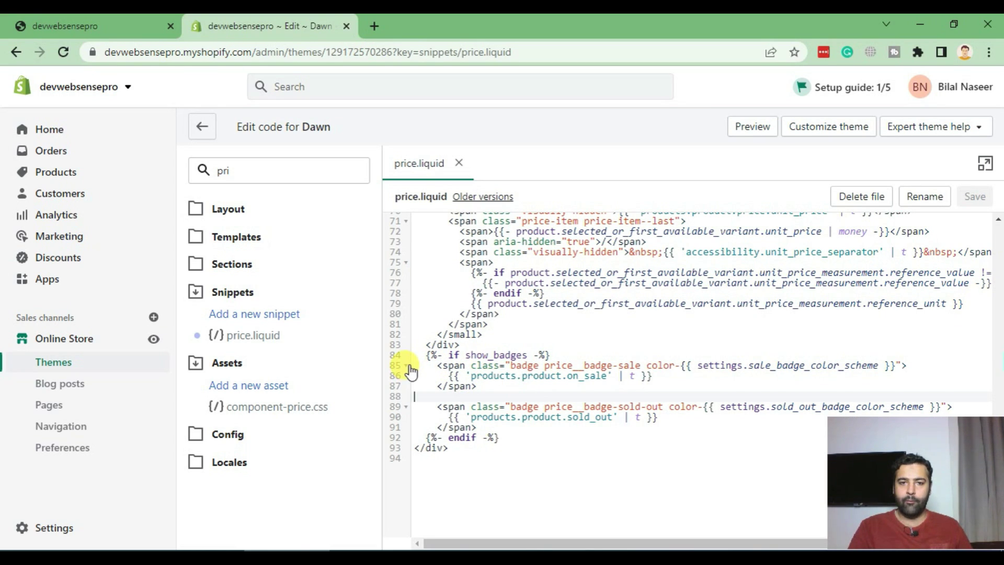
pyautogui.moveTo(478, 386); pyautogui.dragTo(438, 367)
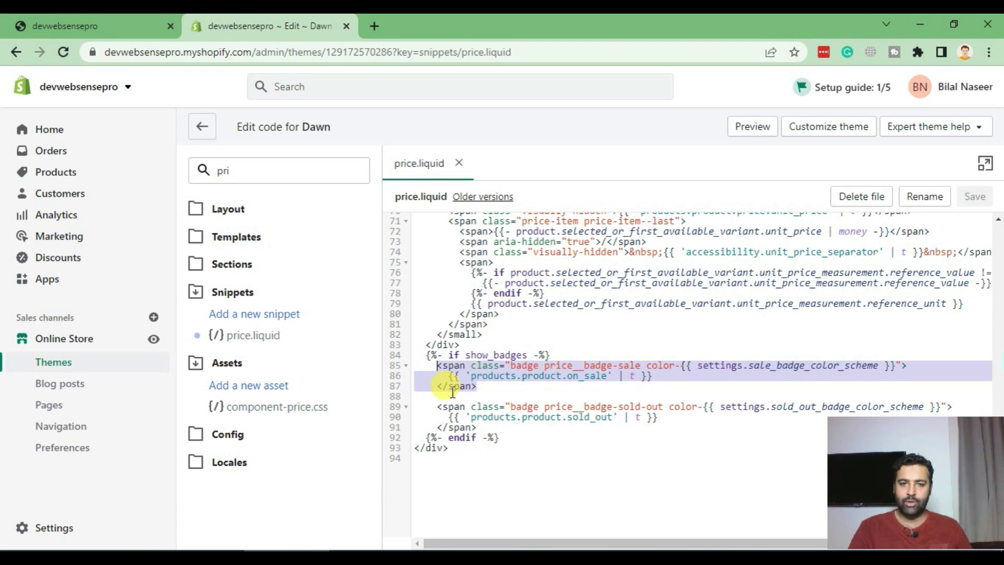
pyautogui.click(353, 545)
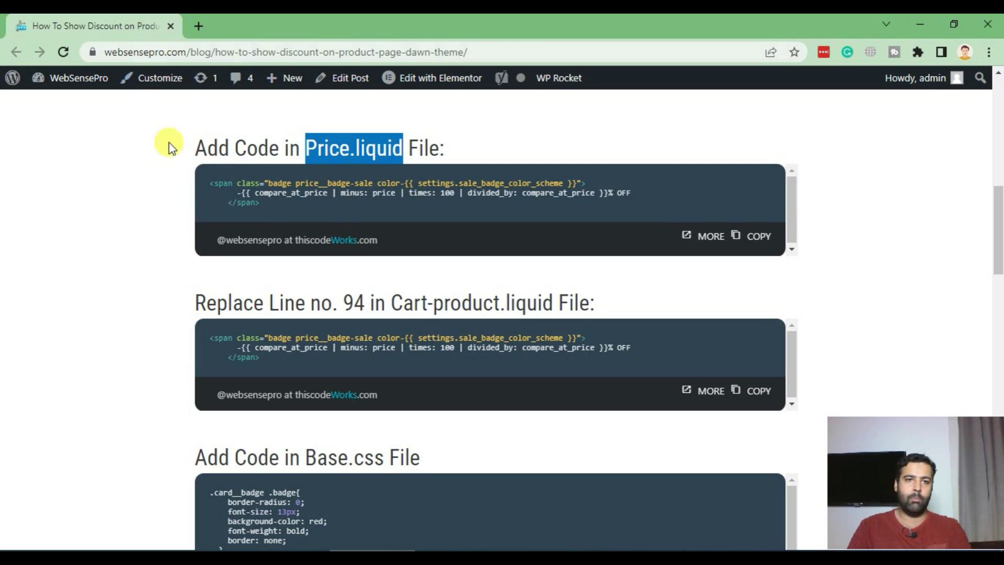
# - Paste the blog's -X% OFF discount formula over the badge code and save price.liquid
pyautogui.moveTo(264, 220); pyautogui.dragTo(209, 175)
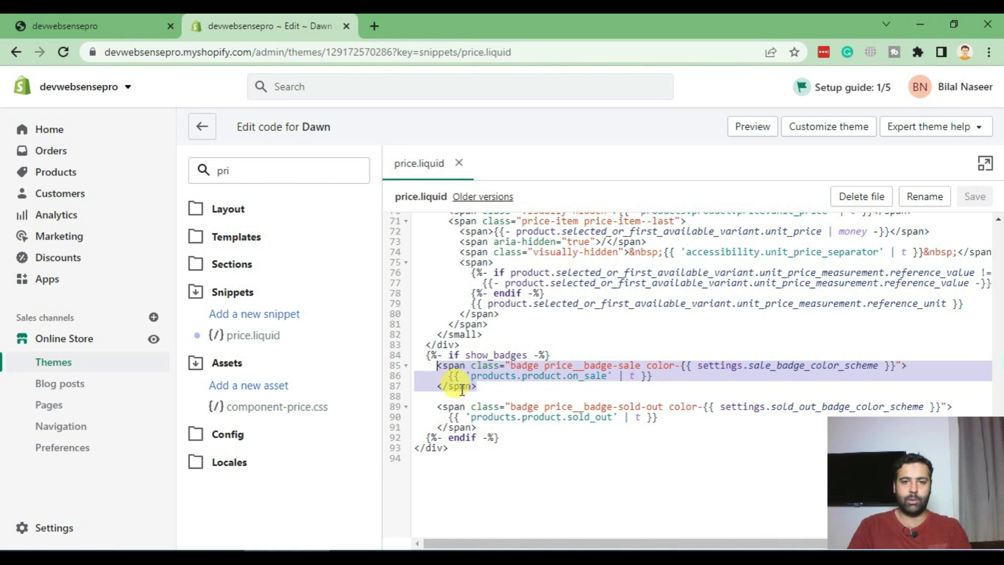
pyautogui.rightClick(455, 379)
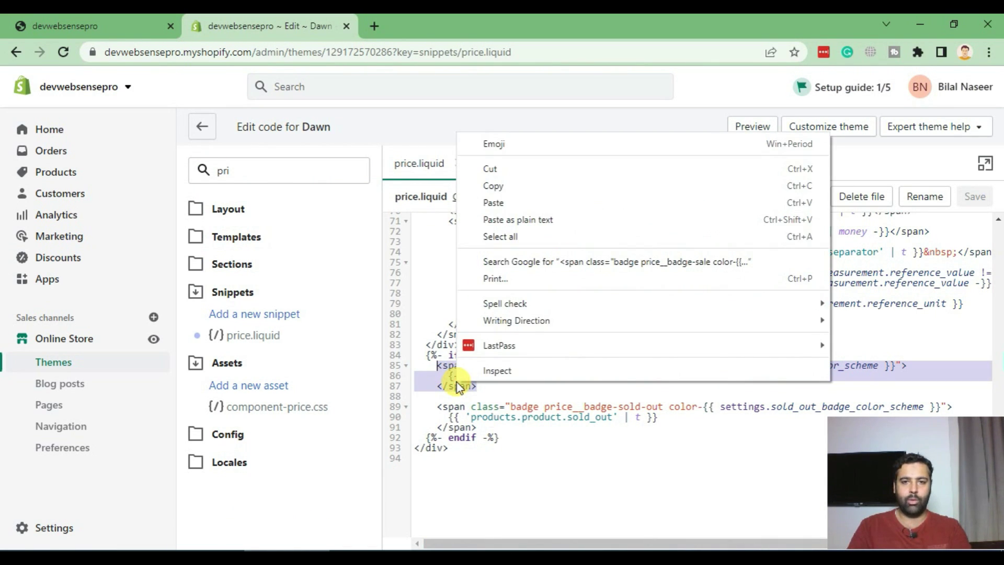
pyautogui.click(500, 202)
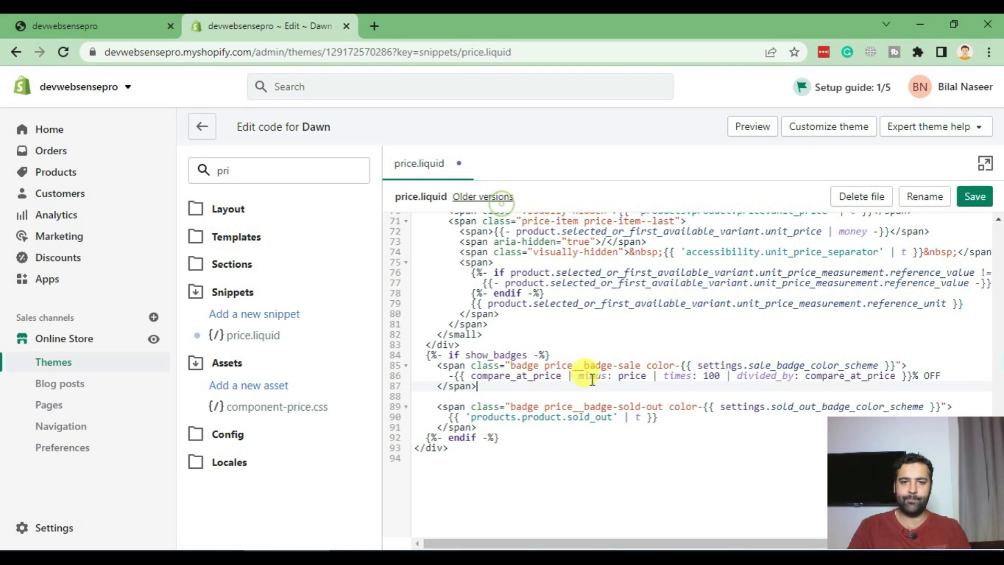
pyautogui.click(972, 196)
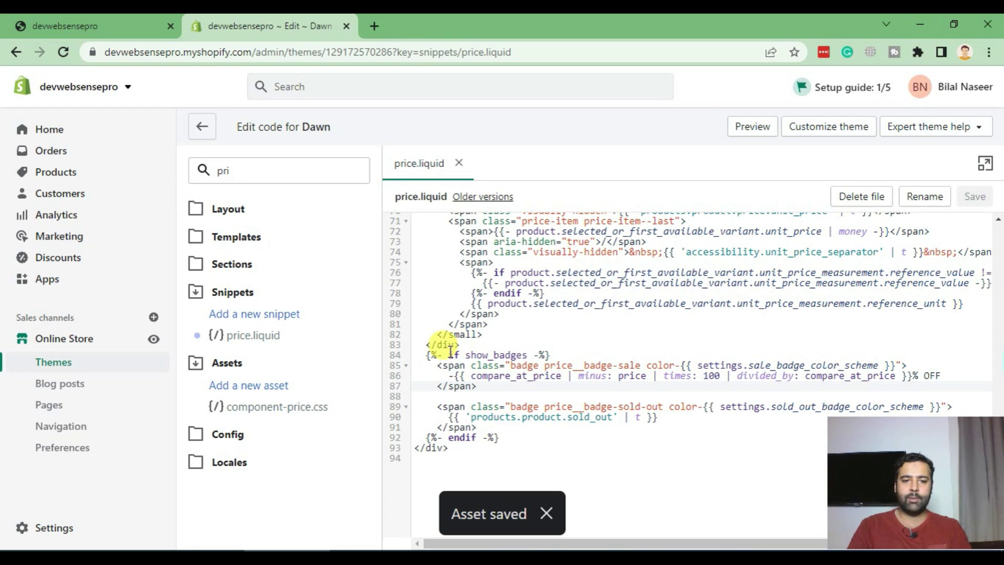
pyautogui.hotkey('ctrl', 'shift', 'Tab')
pyautogui.scroll(-3, 471, 287)
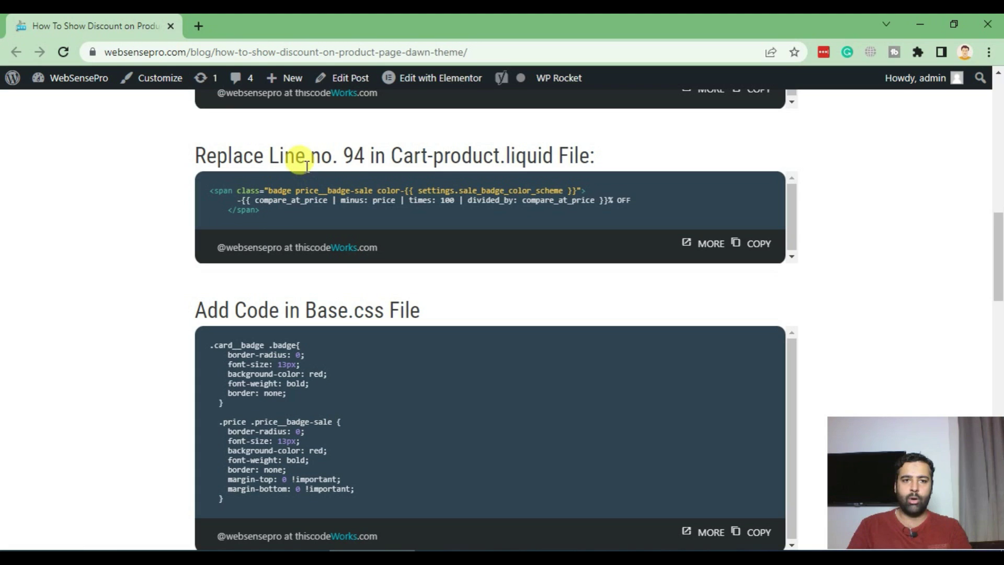
# - Search the theme files for 'cart' and open snippets/card-product.liquid
pyautogui.doubleClick(354, 154)
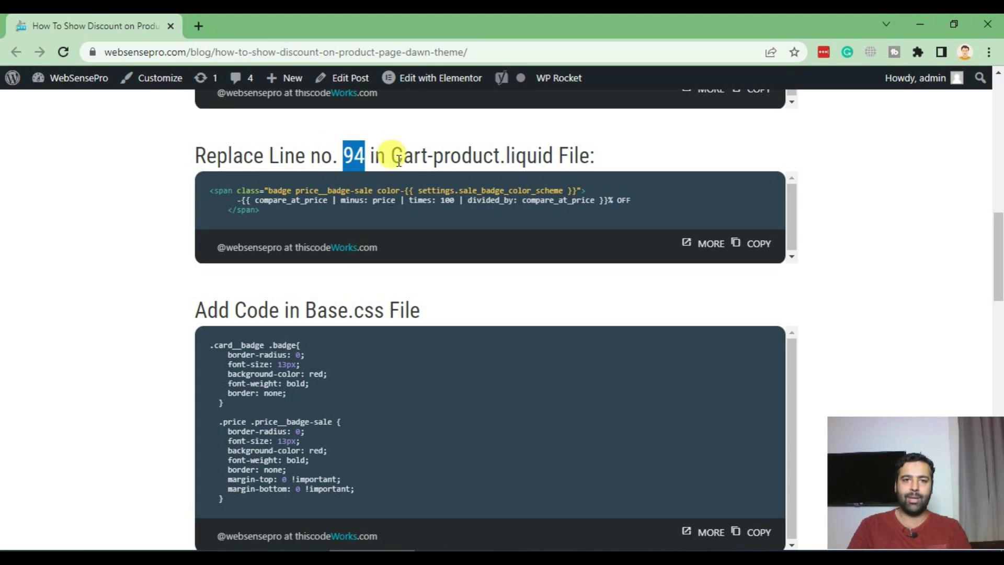
pyautogui.moveTo(391, 156); pyautogui.dragTo(553, 155)
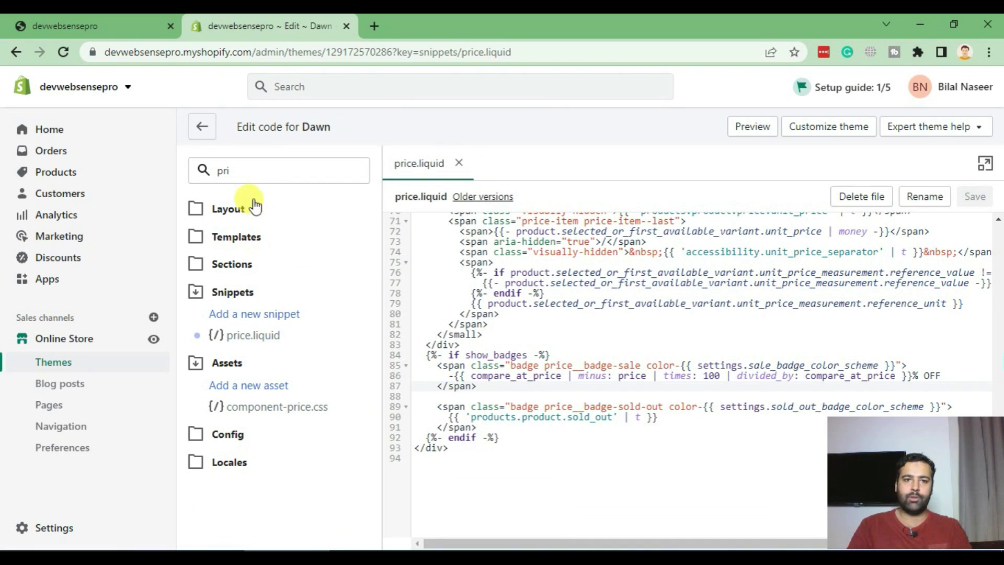
pyautogui.click(236, 171)
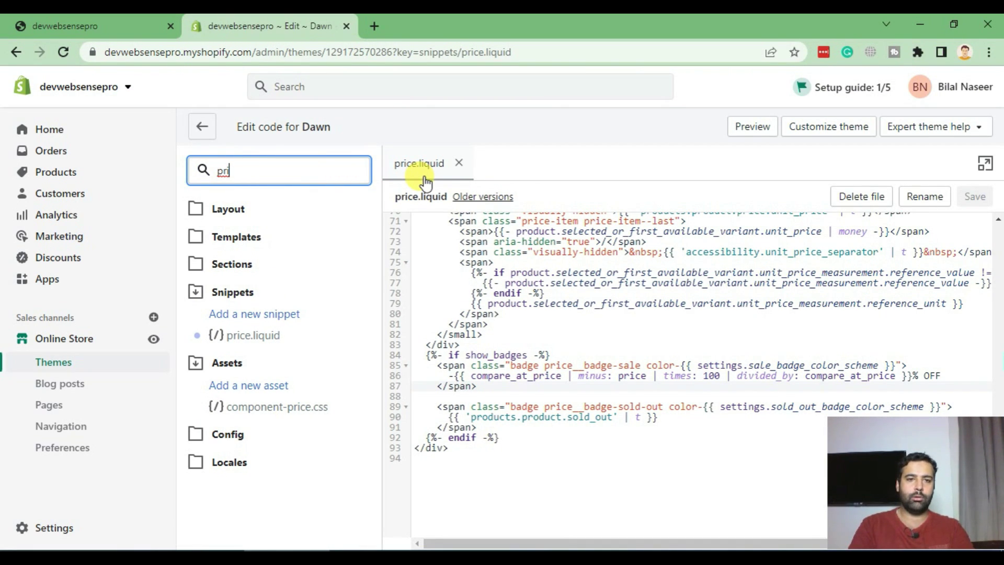
pyautogui.press('BackSpace')
pyautogui.press('BackSpace')
pyautogui.press('BackSpace')
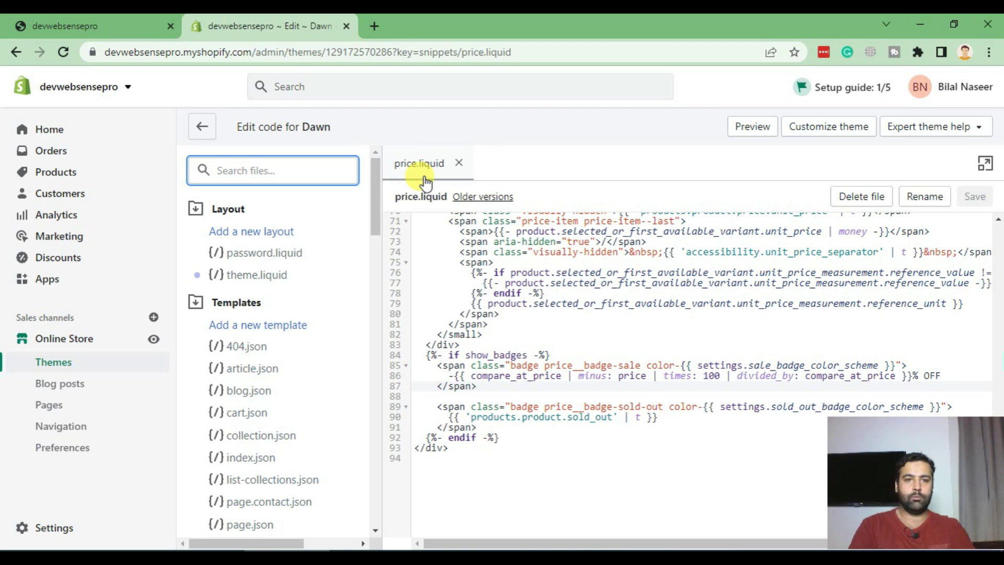
pyautogui.write('cart')
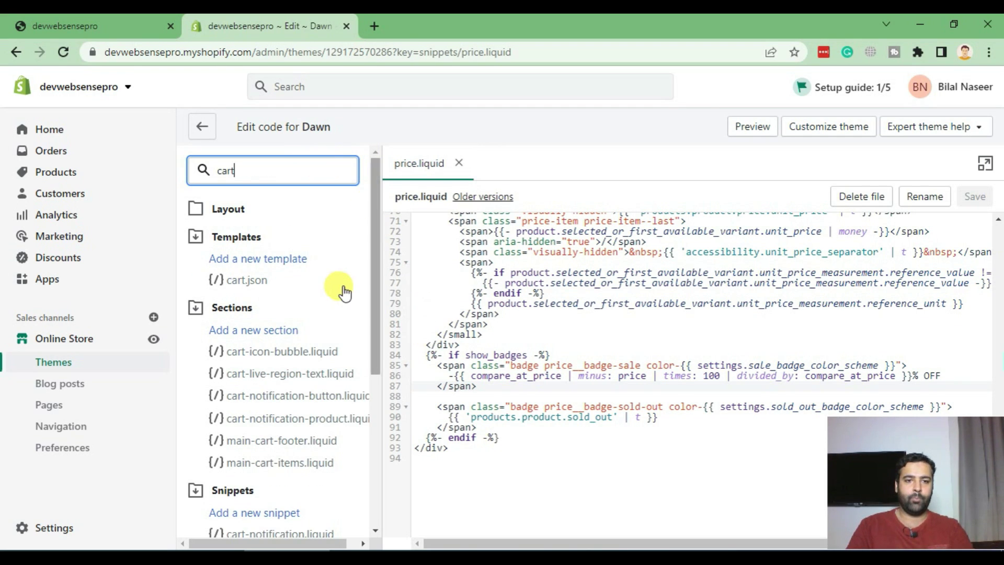
pyautogui.scroll(-1, 343, 295)
pyautogui.scroll(-2, 343, 295)
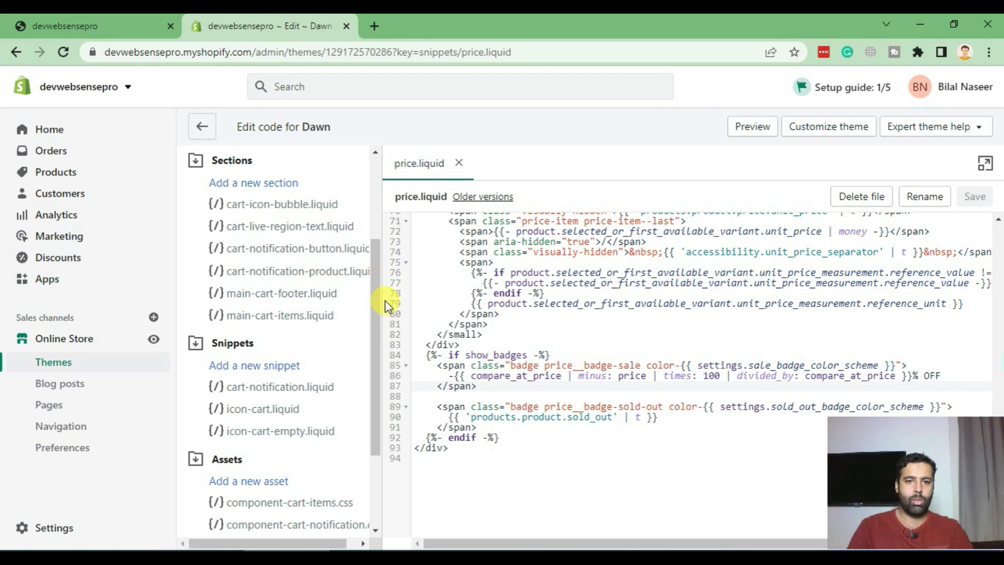
pyautogui.scroll(-2, 358, 328)
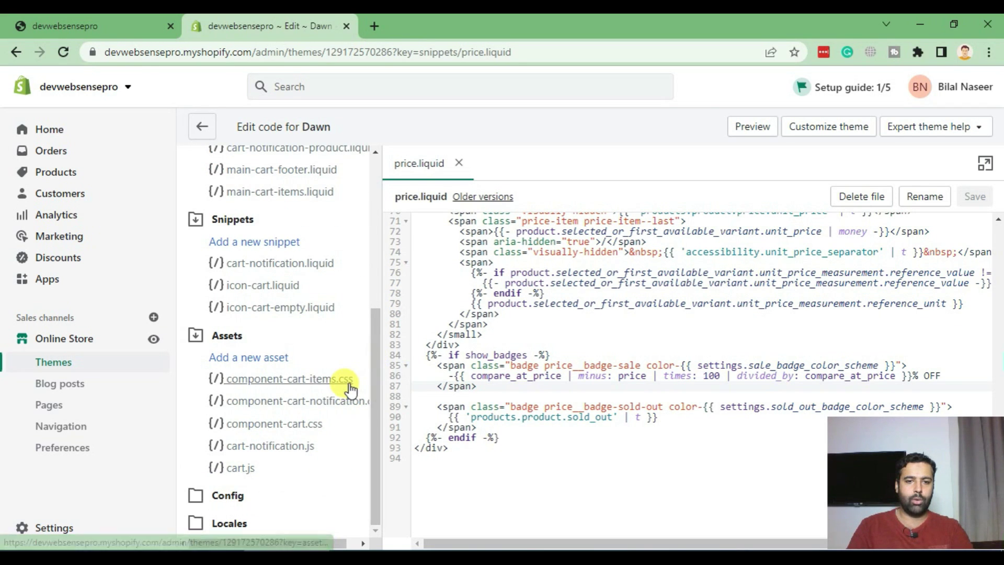
pyautogui.scroll(3, 349, 386)
pyautogui.scroll(2, 330, 350)
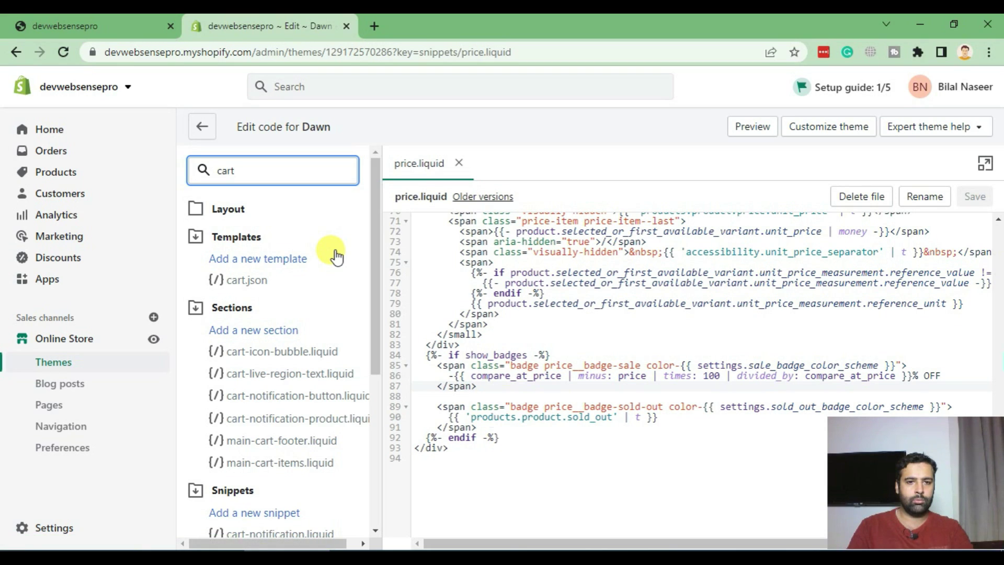
pyautogui.scroll(-2, 334, 256)
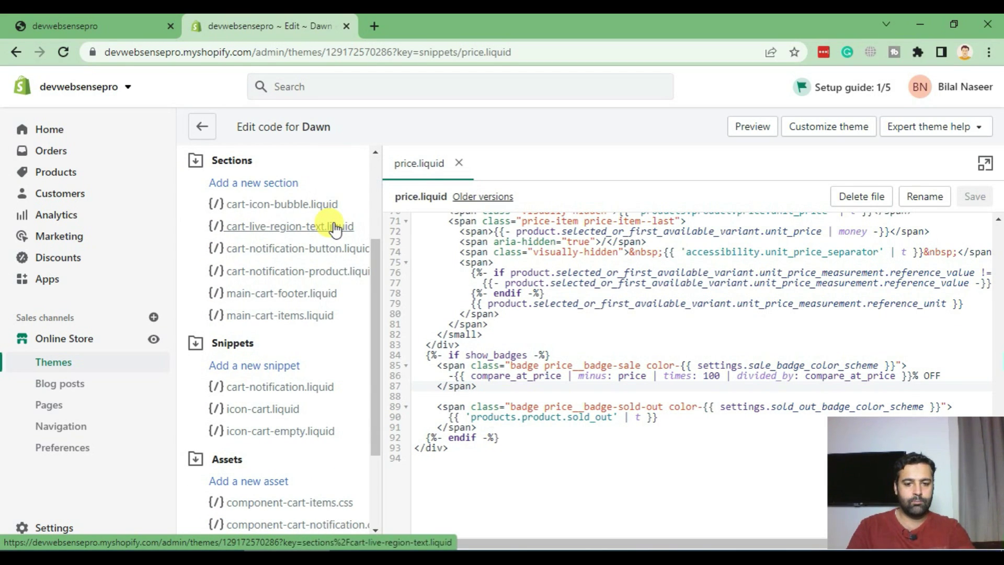
pyautogui.click(371, 222)
pyautogui.moveTo(372, 221); pyautogui.dragTo(371, 336)
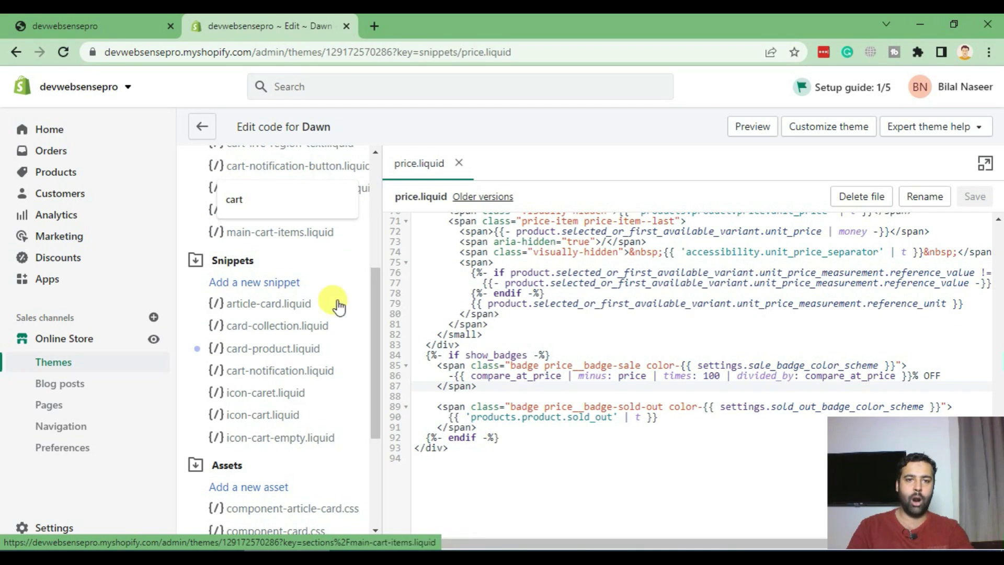
pyautogui.click(252, 357)
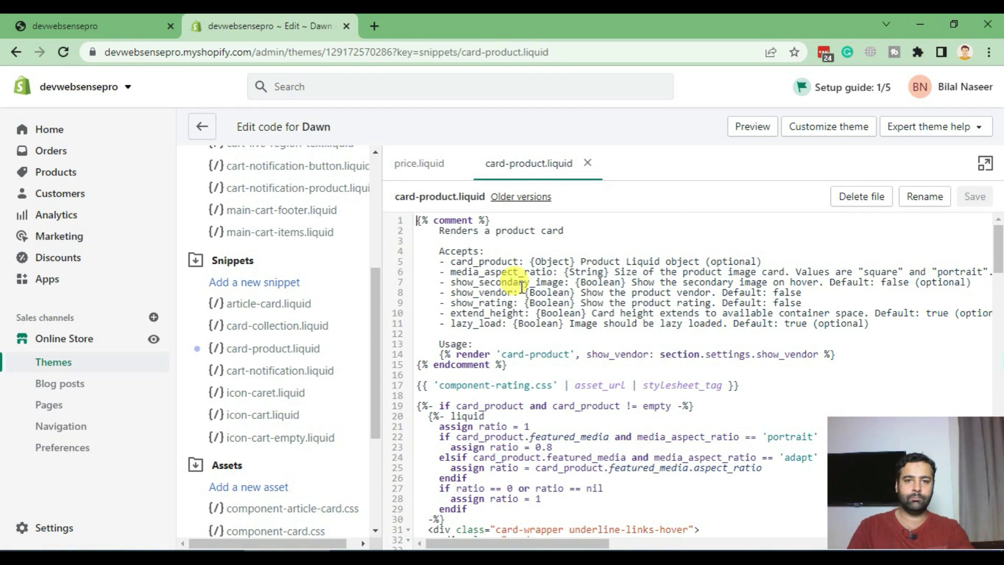
# - Expand the editor to full window and select line 94's sale badge code
pyautogui.press('F6')
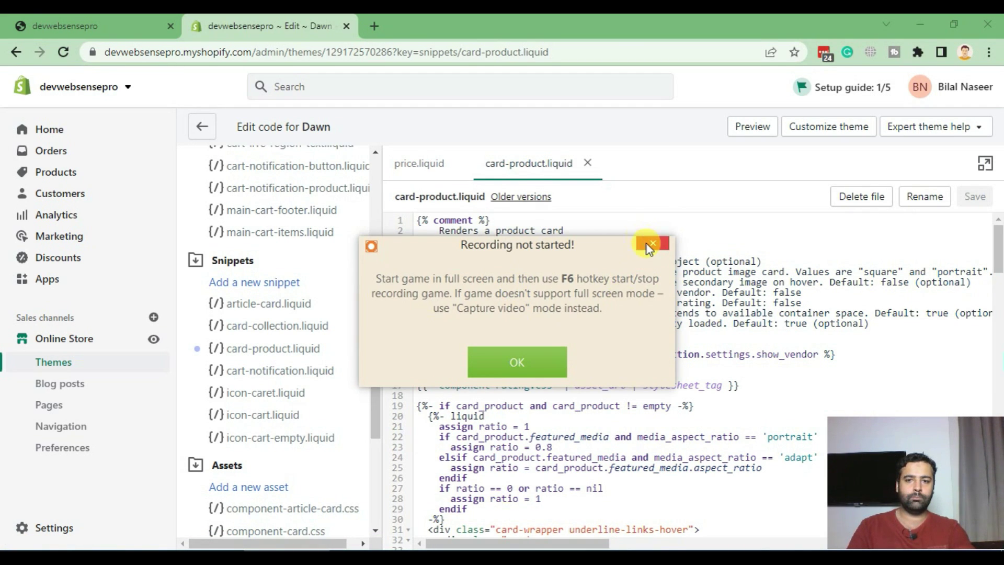
pyautogui.click(648, 248)
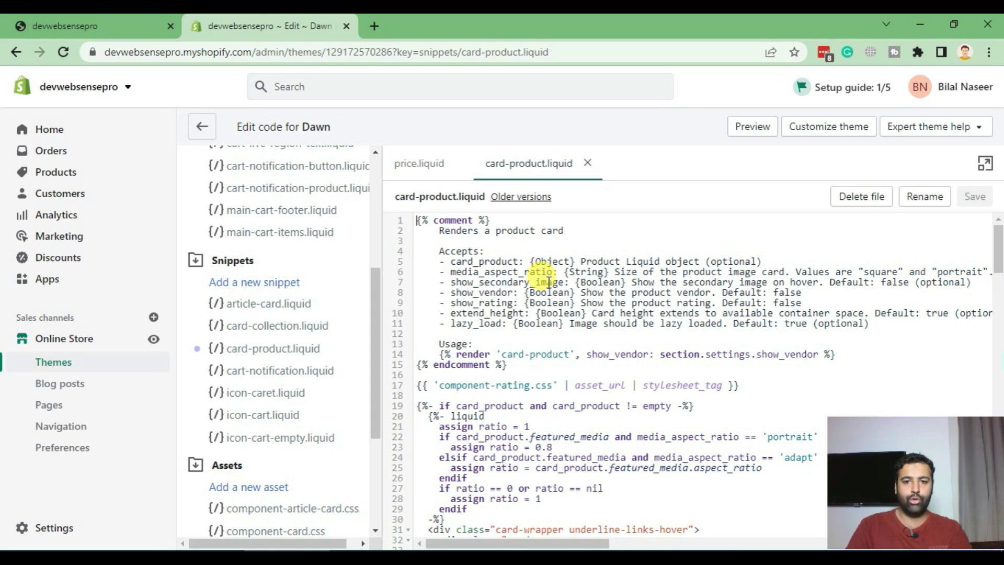
pyautogui.scroll(-4, 547, 281)
pyautogui.scroll(-2, 546, 281)
pyautogui.scroll(-2, 547, 282)
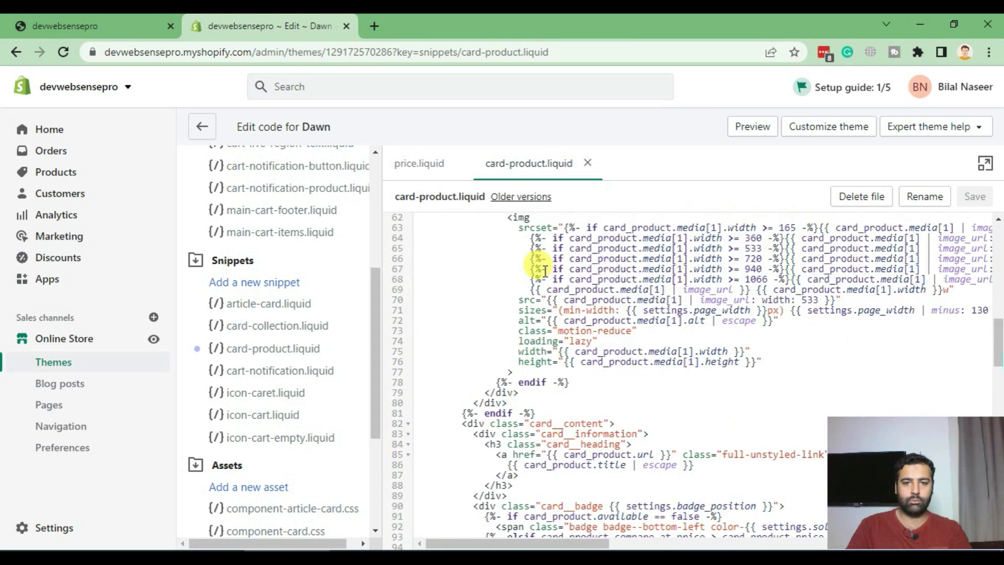
pyautogui.scroll(-3, 546, 271)
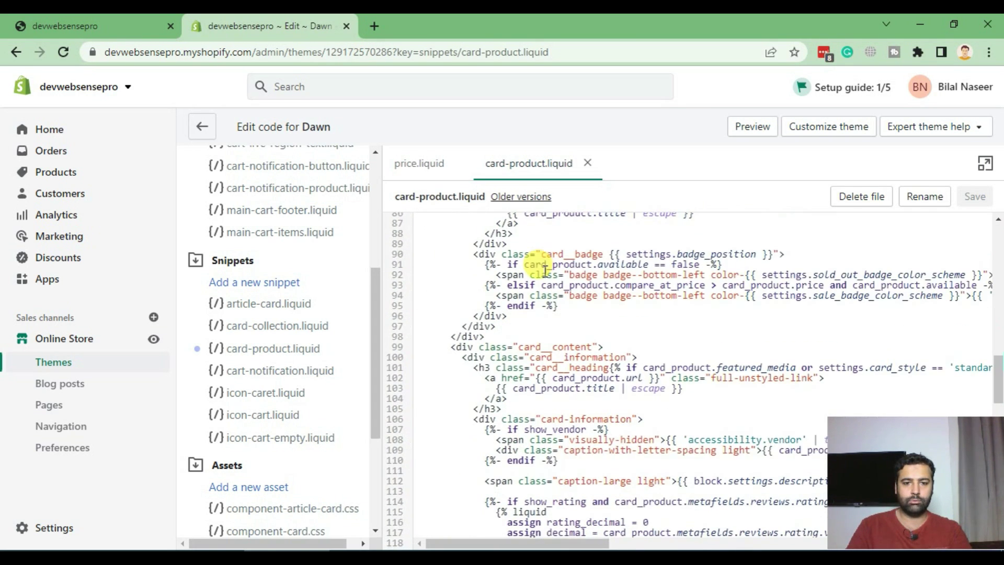
pyautogui.click(496, 296)
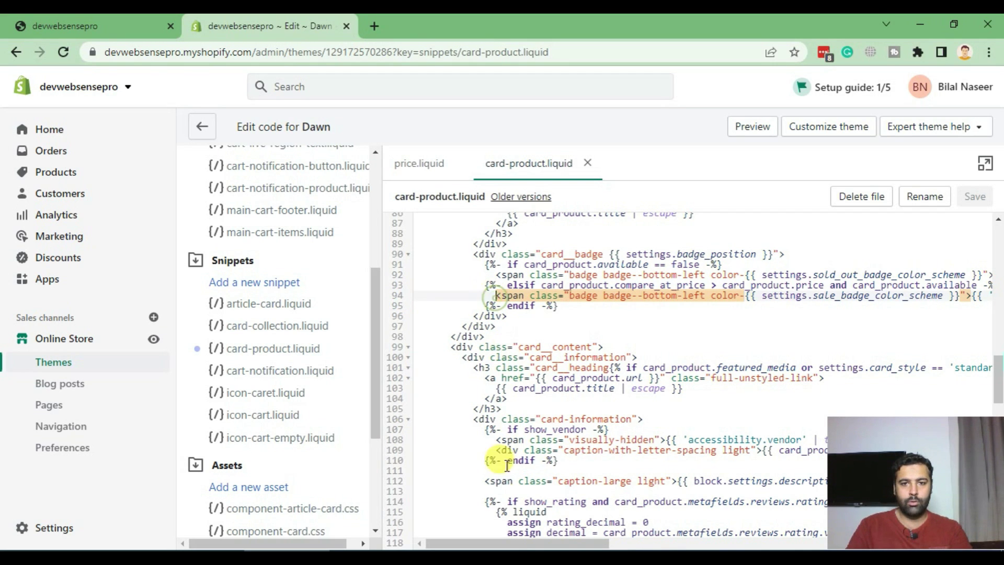
pyautogui.moveTo(460, 543)
pyautogui.mouseDown()
pyautogui.moveTo(490, 544)
pyautogui.moveTo(459, 543)
pyautogui.mouseUp()
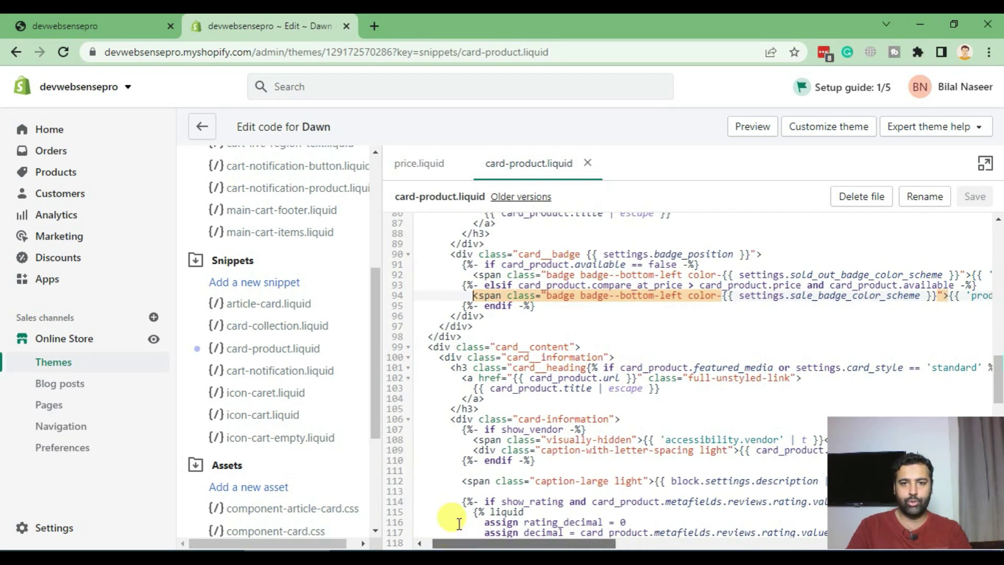
pyautogui.click(980, 162)
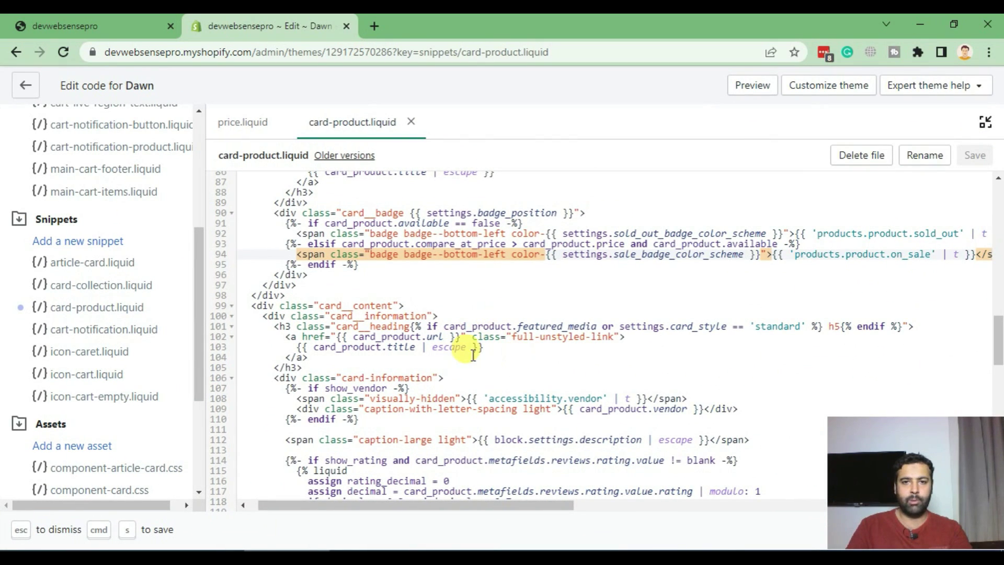
pyautogui.moveTo(477, 505)
pyautogui.mouseDown()
pyautogui.moveTo(553, 510)
pyautogui.moveTo(502, 510)
pyautogui.mouseUp()
pyautogui.moveTo(253, 254); pyautogui.dragTo(964, 259)
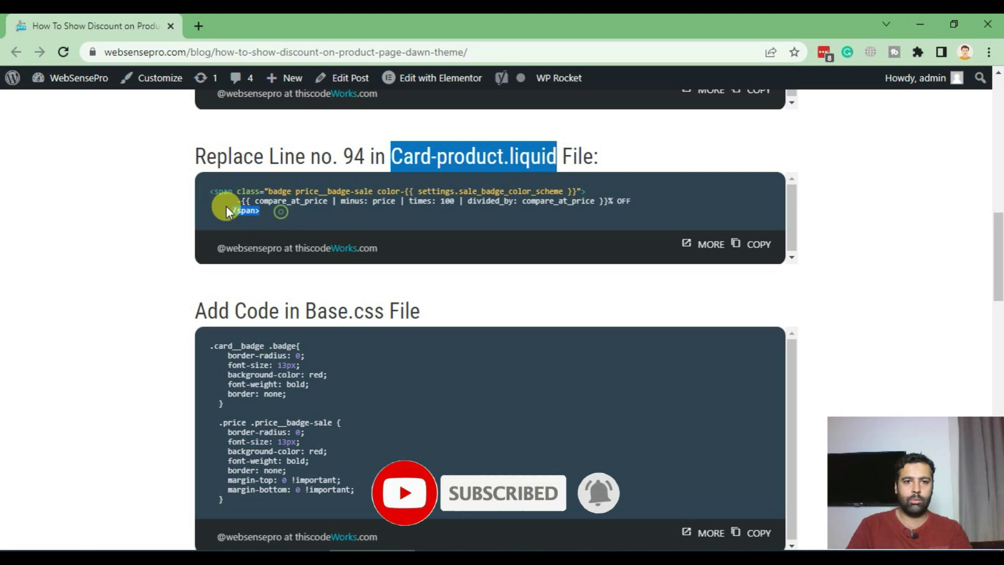
# - Copy the blog's replacement sale-badge snippet for line 94
pyautogui.moveTo(262, 212); pyautogui.dragTo(208, 189)
pyautogui.click(763, 248)
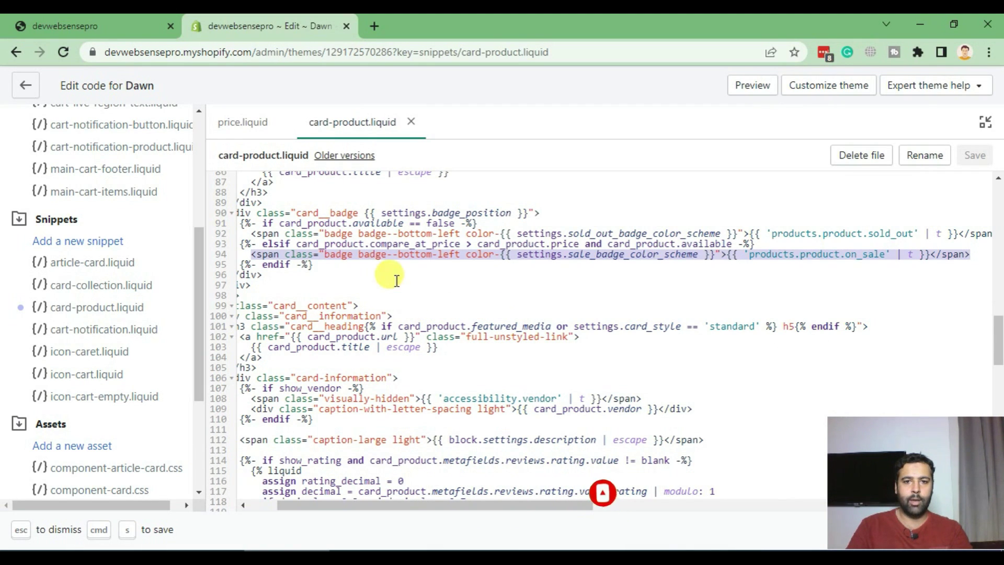
# - Replace line 94 with the discount-percentage OFF badge code and save card-product.liquid
pyautogui.click(380, 254)
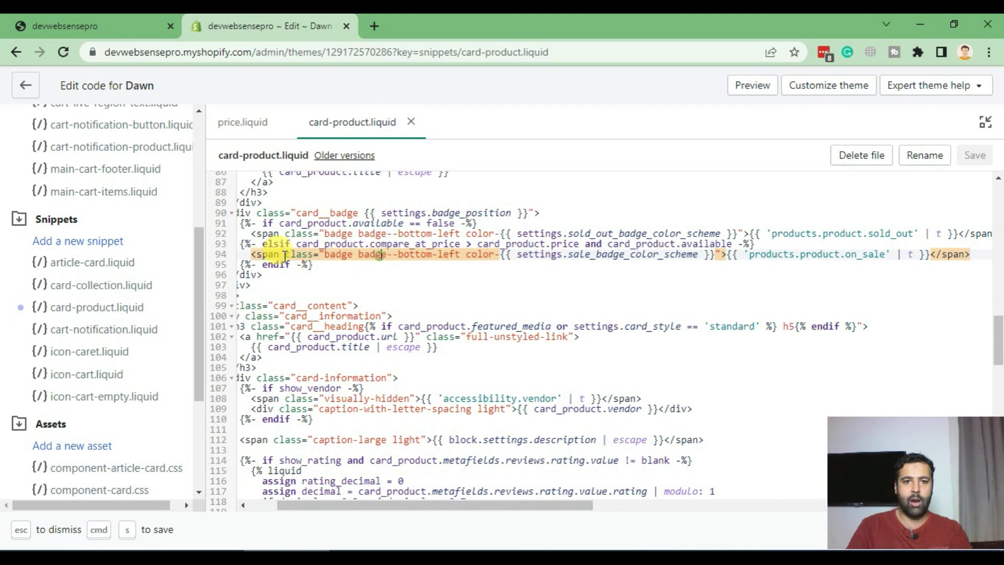
pyautogui.moveTo(252, 254); pyautogui.dragTo(979, 255)
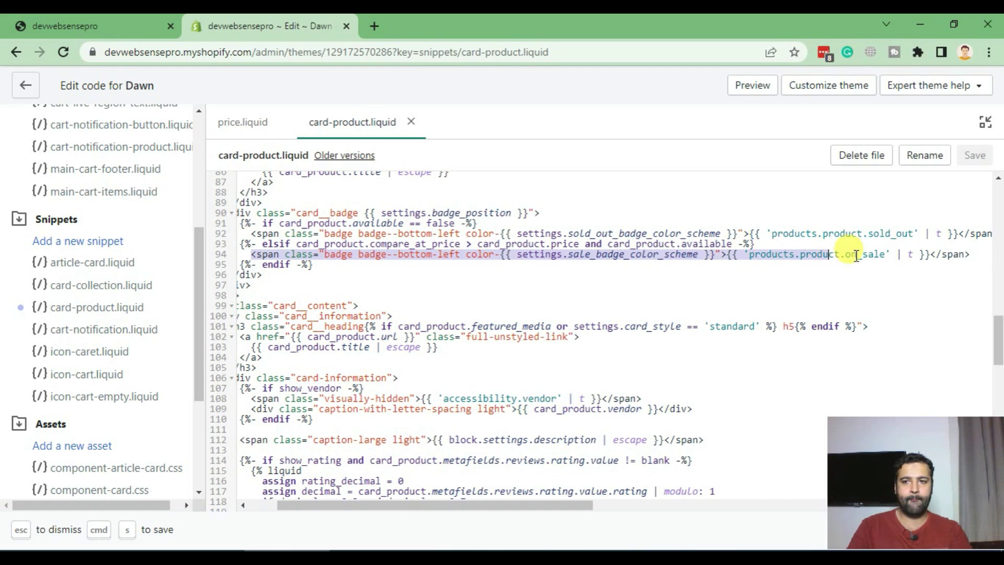
pyautogui.rightClick(934, 255)
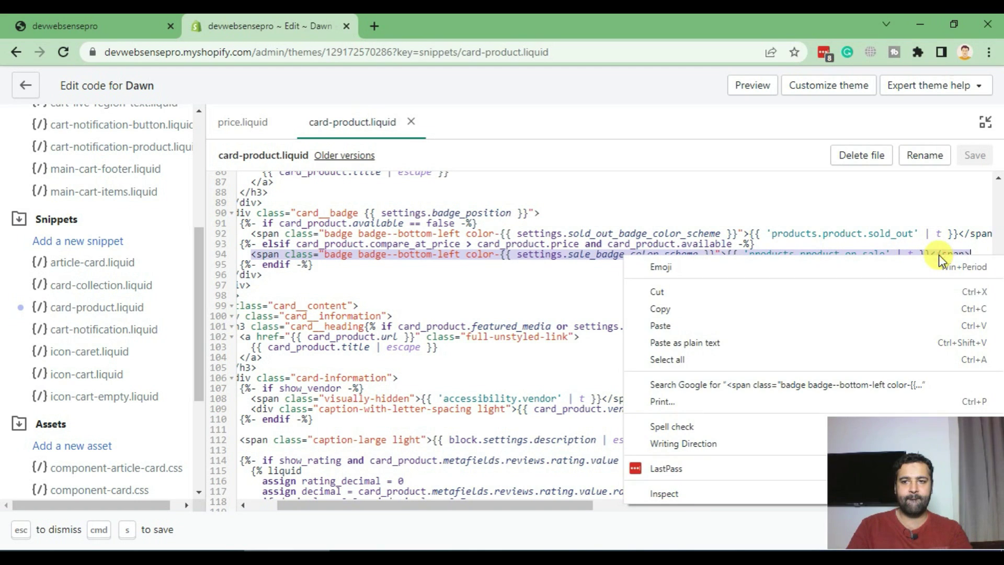
pyautogui.click(716, 325)
pyautogui.hotkey('ctrl', 'z')
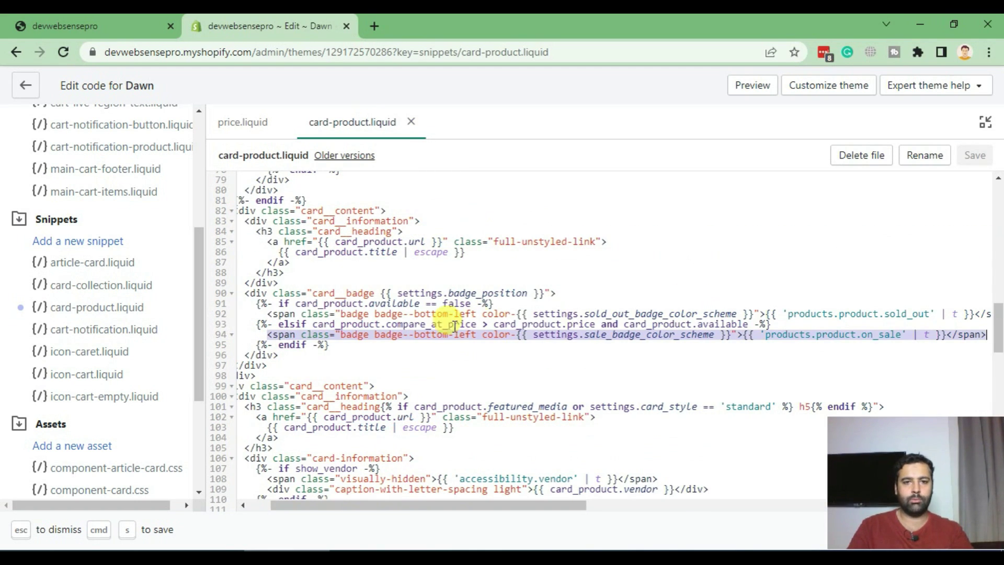
pyautogui.rightClick(422, 331)
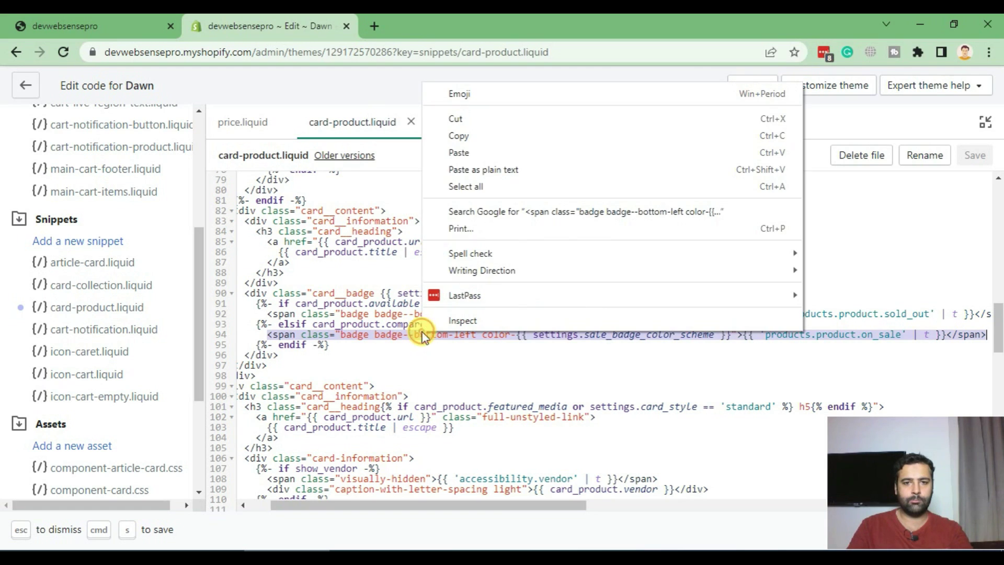
pyautogui.click(491, 152)
pyautogui.moveTo(396, 511); pyautogui.dragTo(314, 511)
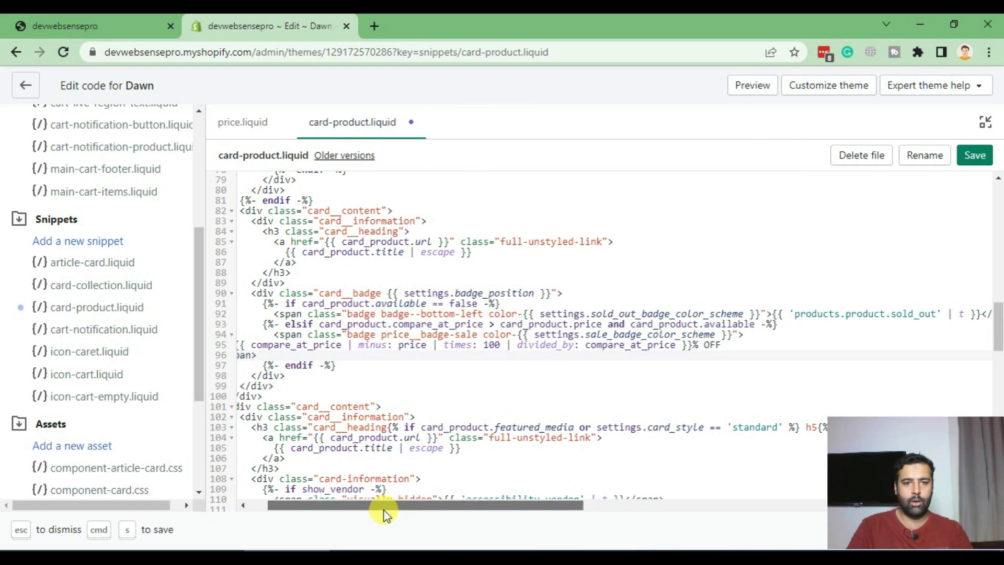
pyautogui.click(970, 165)
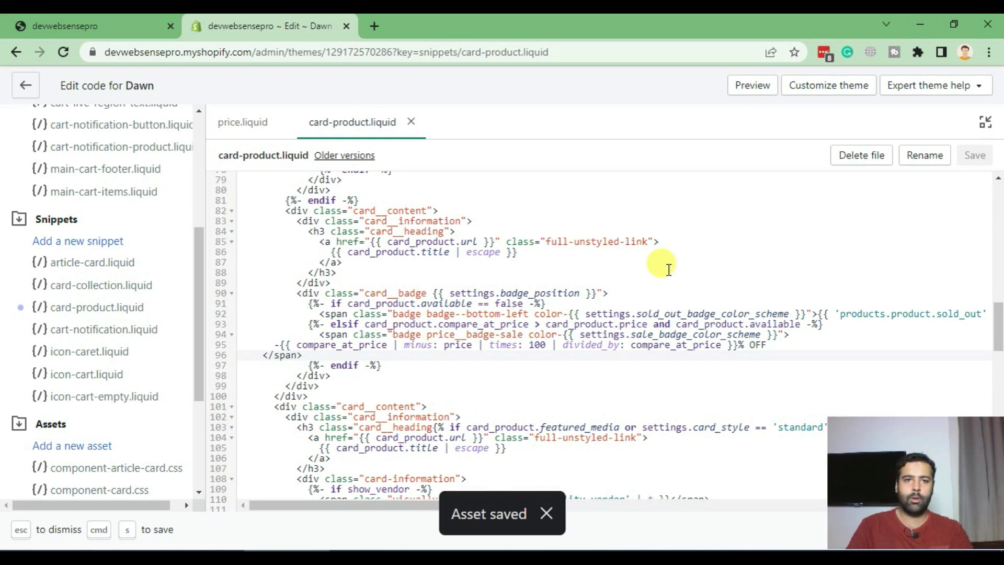
pyautogui.scroll(1, 187, 367)
pyautogui.scroll(4, 183, 359)
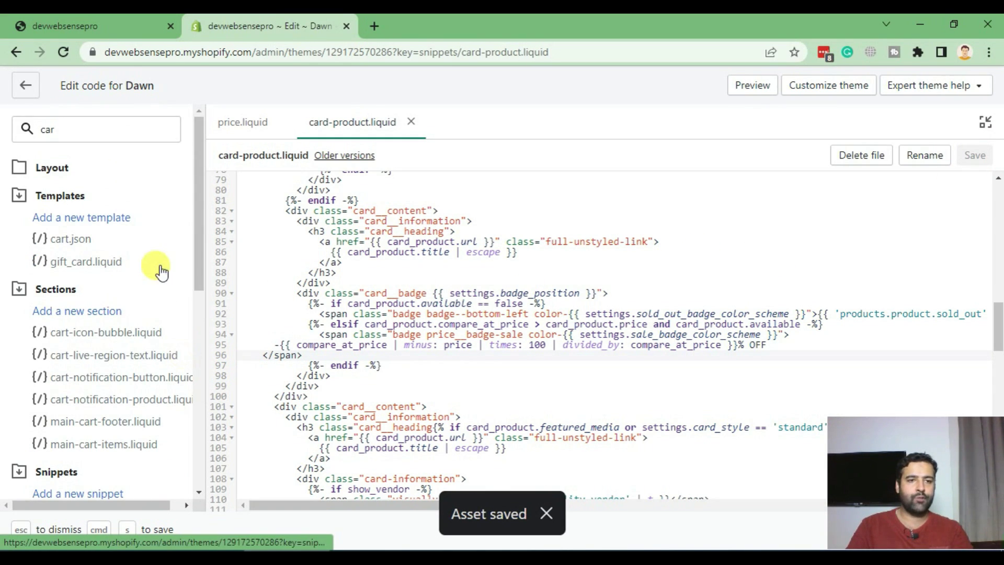
# - Search the theme files for 'base' and open base.css
pyautogui.click(97, 128)
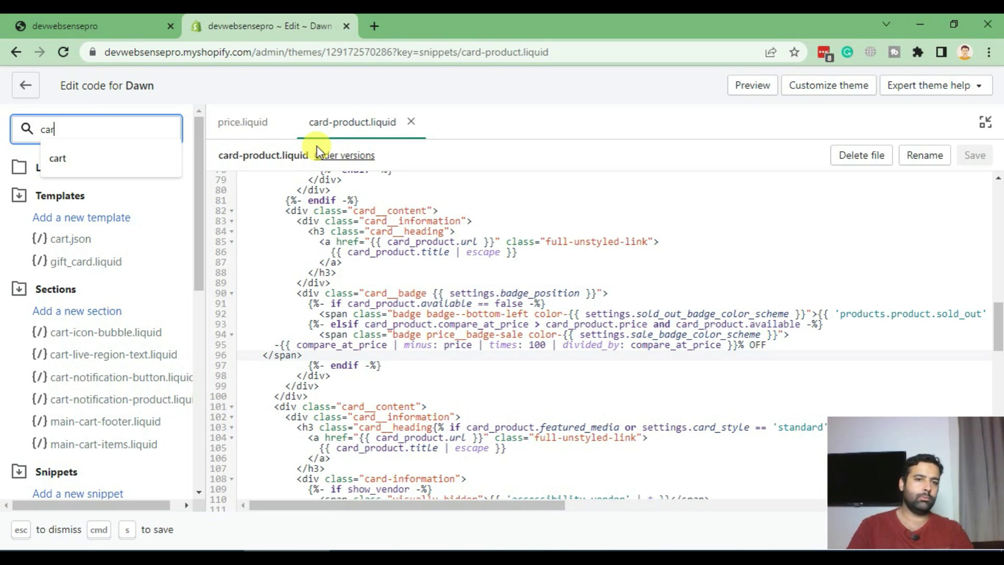
pyautogui.press('BackSpace')
pyautogui.press('BackSpace')
pyautogui.press('BackSpace')
pyautogui.write('base')
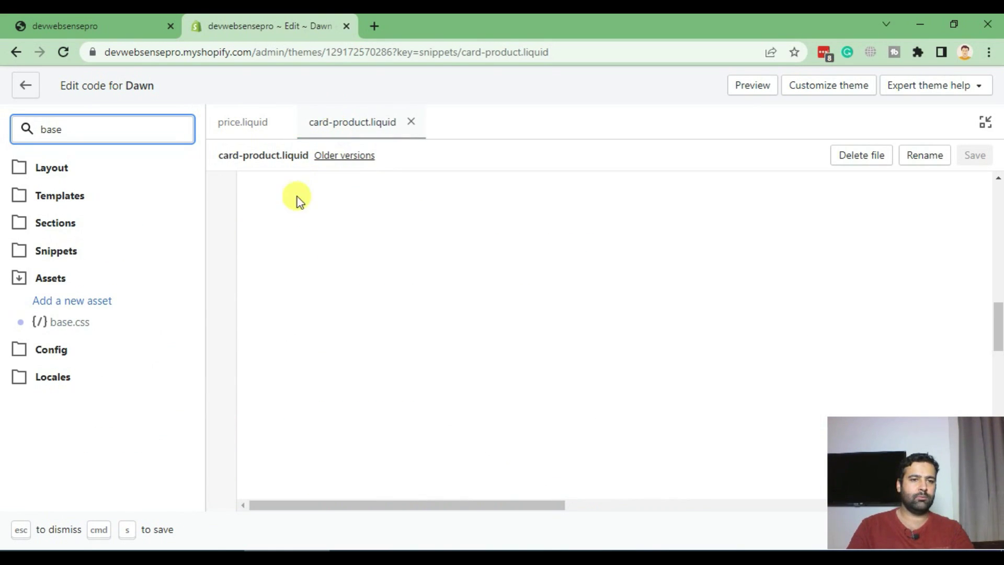
pyautogui.click(64, 323)
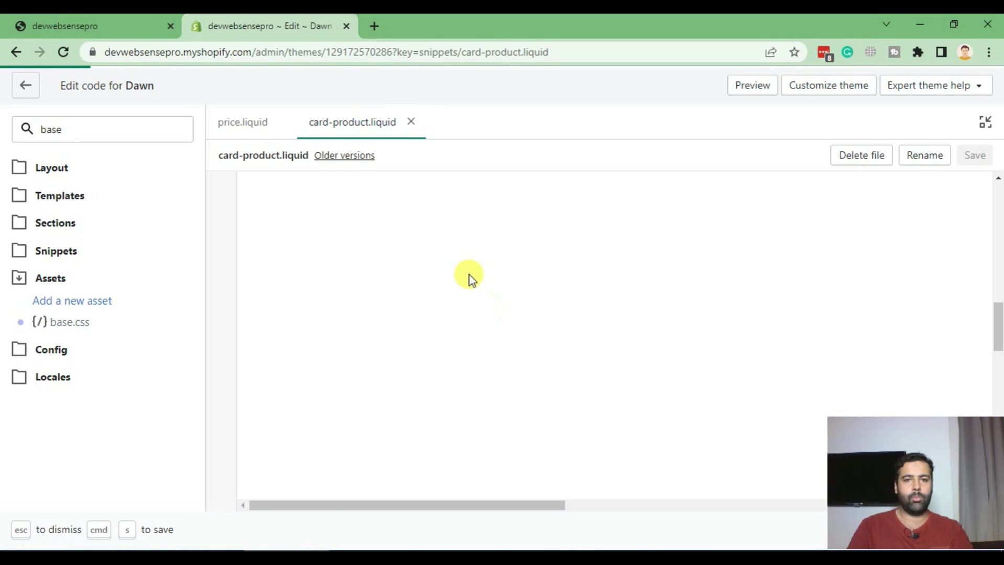
# - Copy the Base.css badge styling block from the blog and return to the editor
pyautogui.click(378, 544)
pyautogui.scroll(-2, 487, 306)
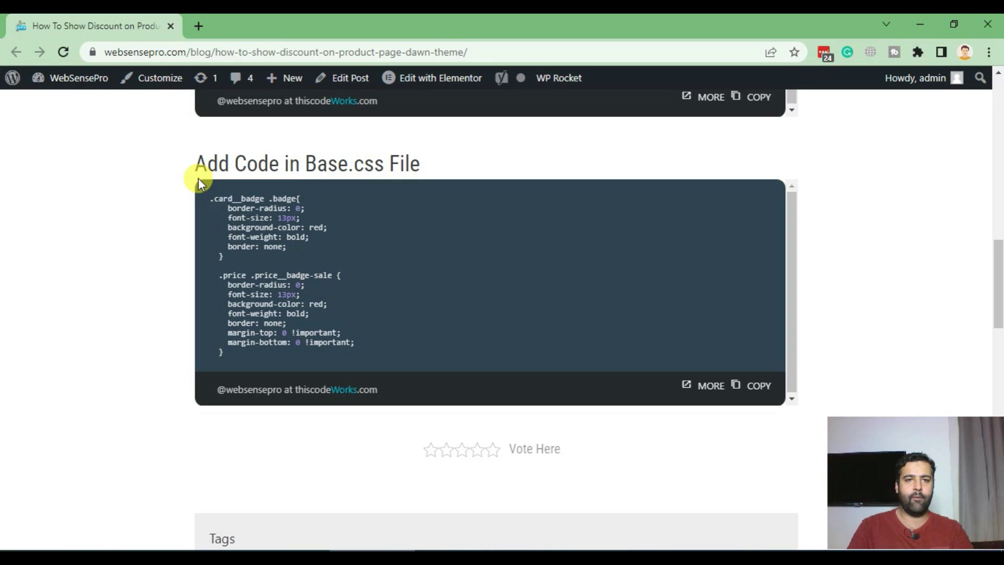
pyautogui.moveTo(233, 364); pyautogui.dragTo(206, 201)
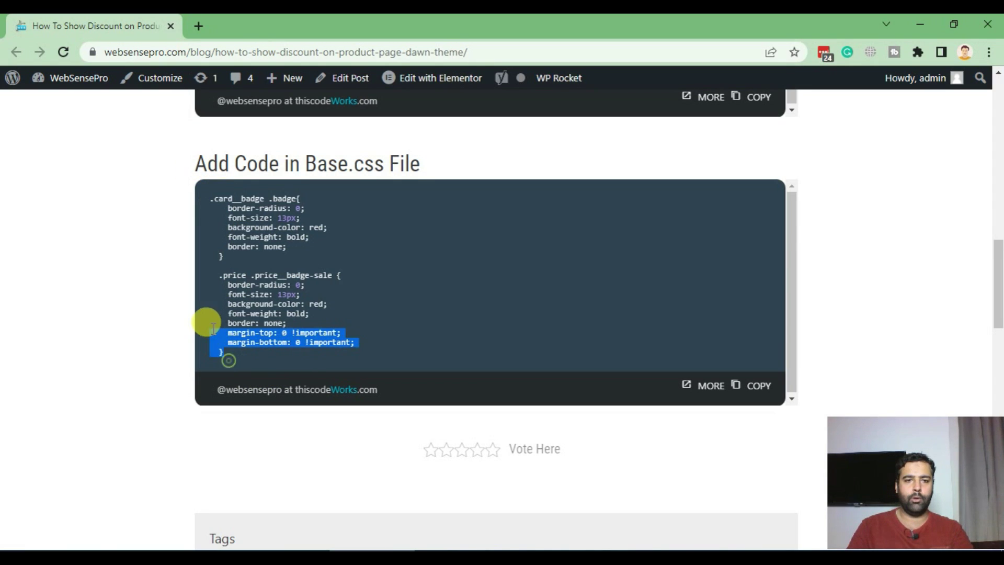
pyautogui.click(755, 387)
pyautogui.click(332, 540)
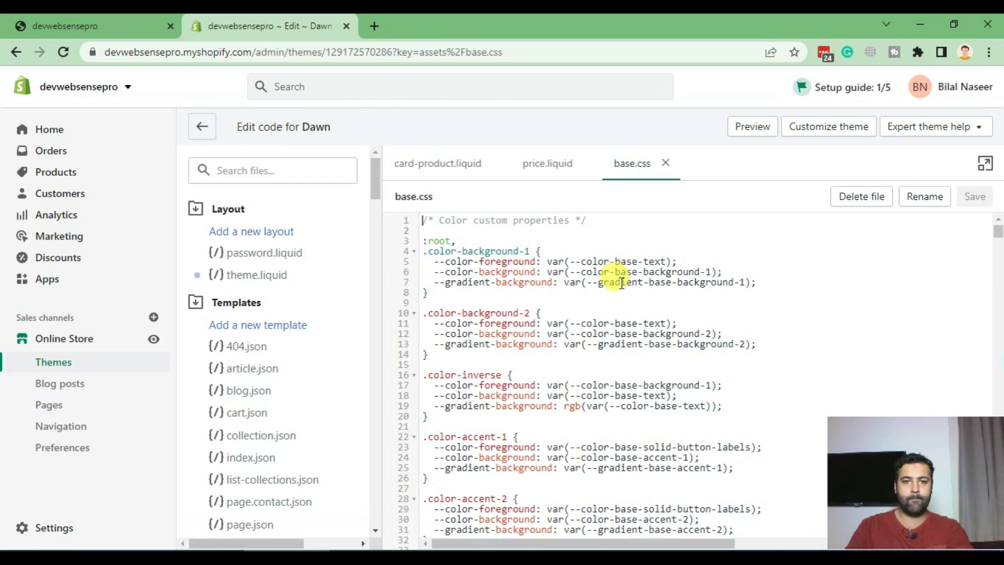
pyautogui.scroll(-3, 622, 282)
pyautogui.scroll(-10, 621, 284)
pyautogui.scroll(-15, 621, 287)
pyautogui.scroll(-15, 622, 291)
pyautogui.scroll(-5, 622, 290)
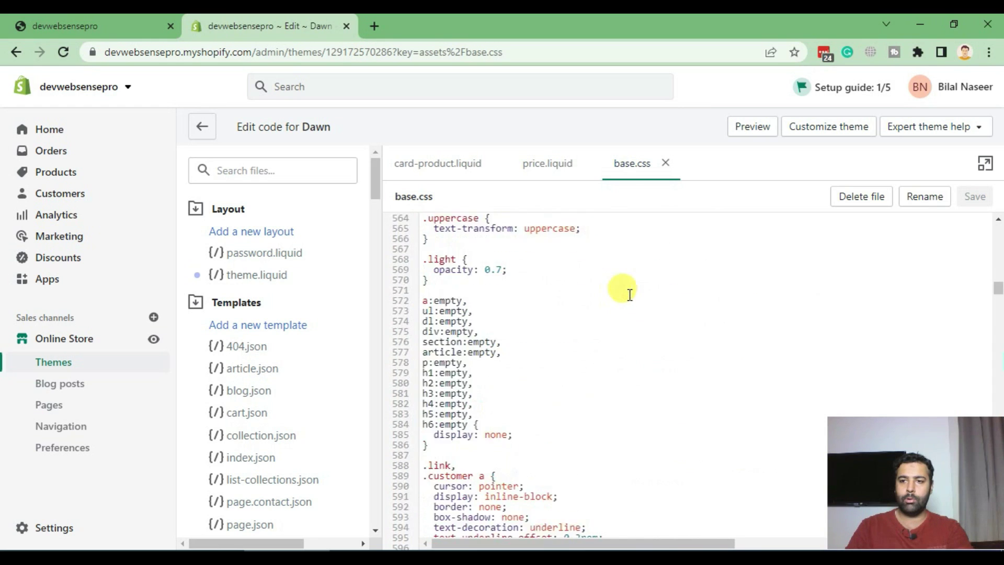
pyautogui.moveTo(999, 287); pyautogui.dragTo(998, 534)
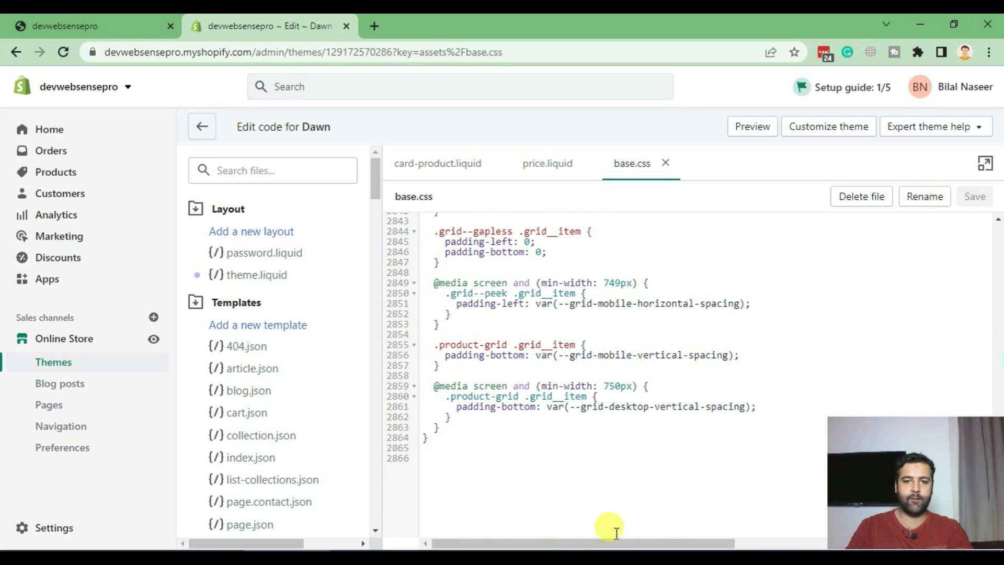
# - Append the .card__badge .badge and .price__badge-sale rules at the end of base.css and save
pyautogui.click(574, 481)
pyautogui.press('Return')
pyautogui.press('Tab')
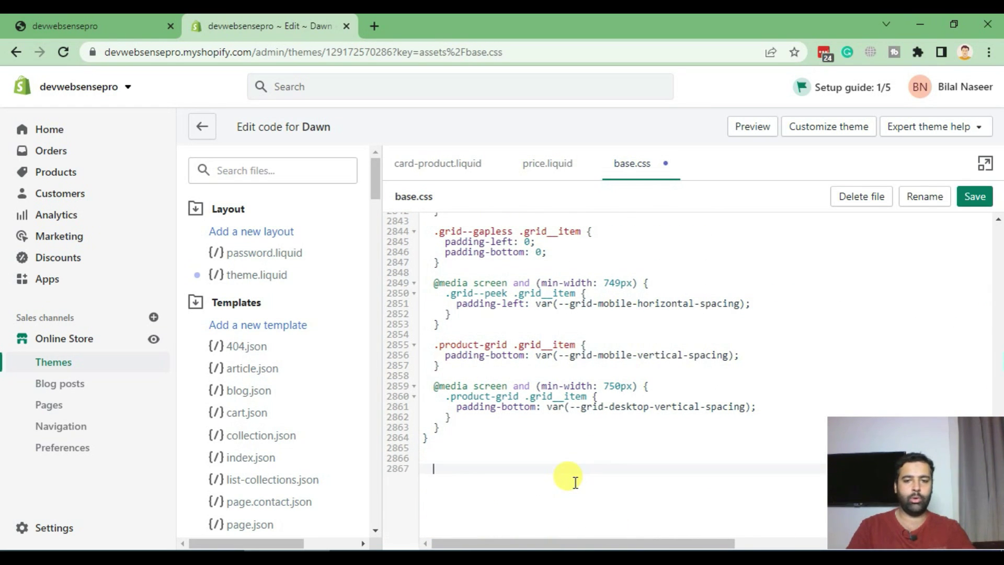
pyautogui.hotkey('ctrl', 'v')
pyautogui.scroll(-1, 616, 365)
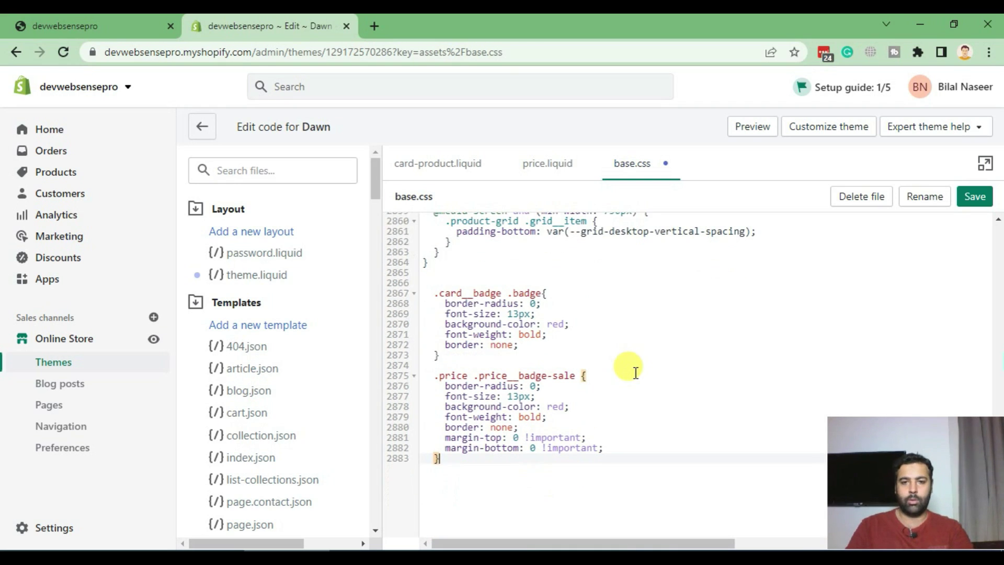
pyautogui.click(975, 197)
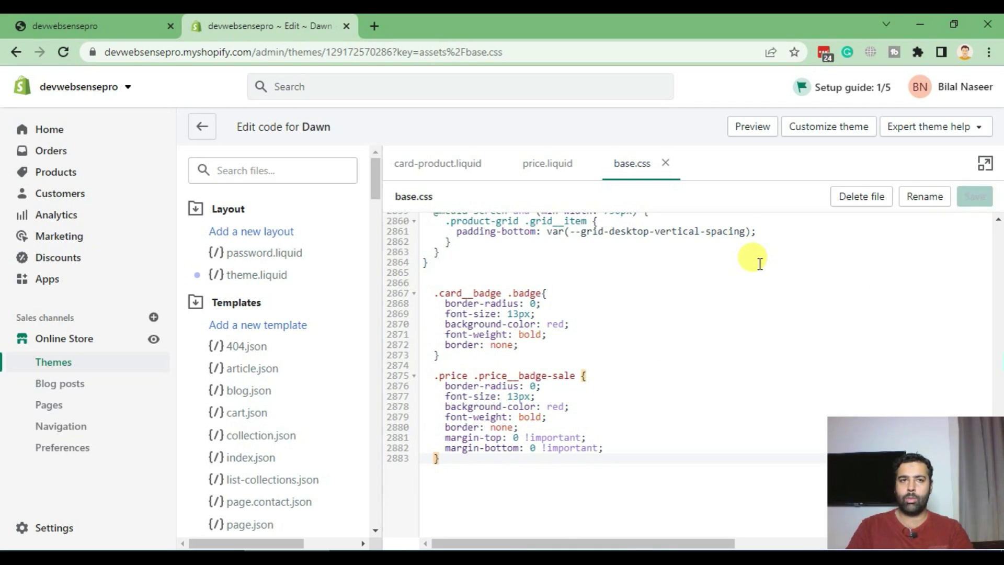
# - View Blue Tshirt's product page in a new tab, confirming its red -28% OFF badge
pyautogui.click(97, 17)
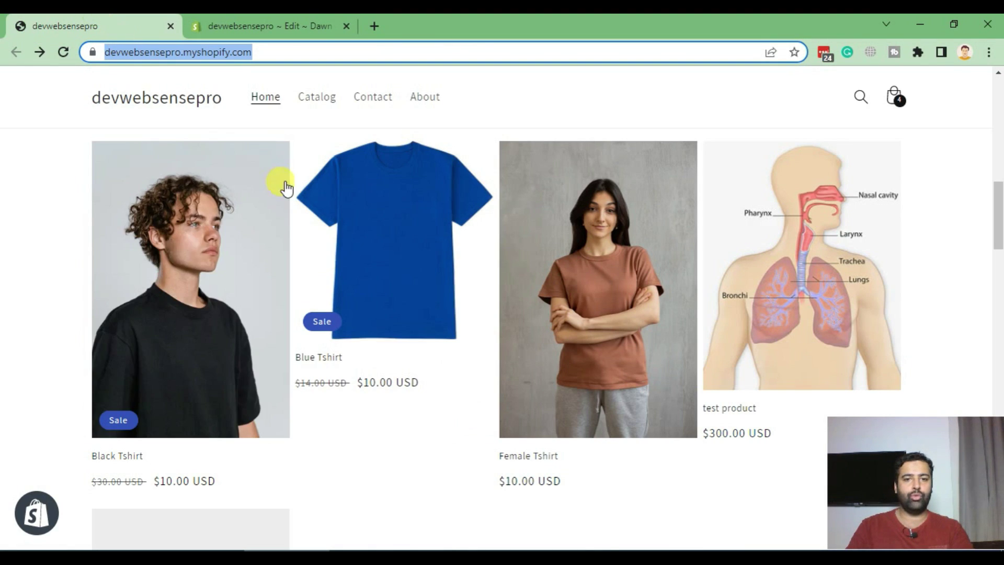
pyautogui.rightClick(367, 254)
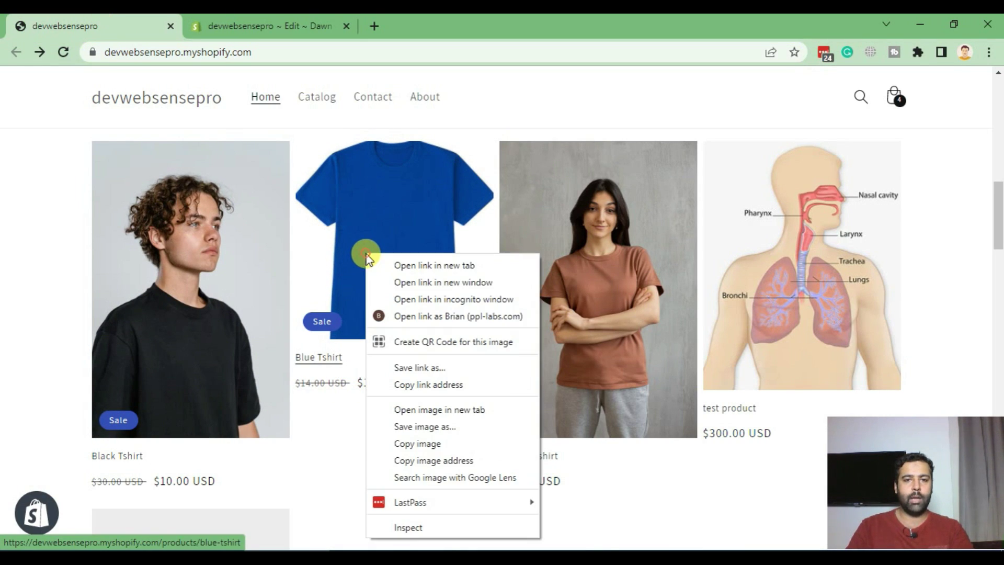
pyautogui.click(383, 265)
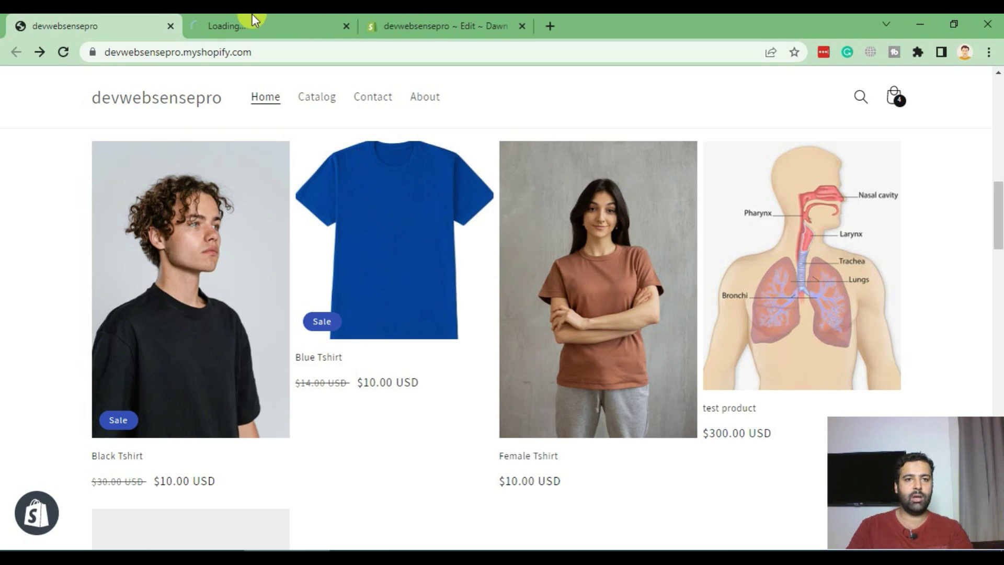
pyautogui.click(251, 22)
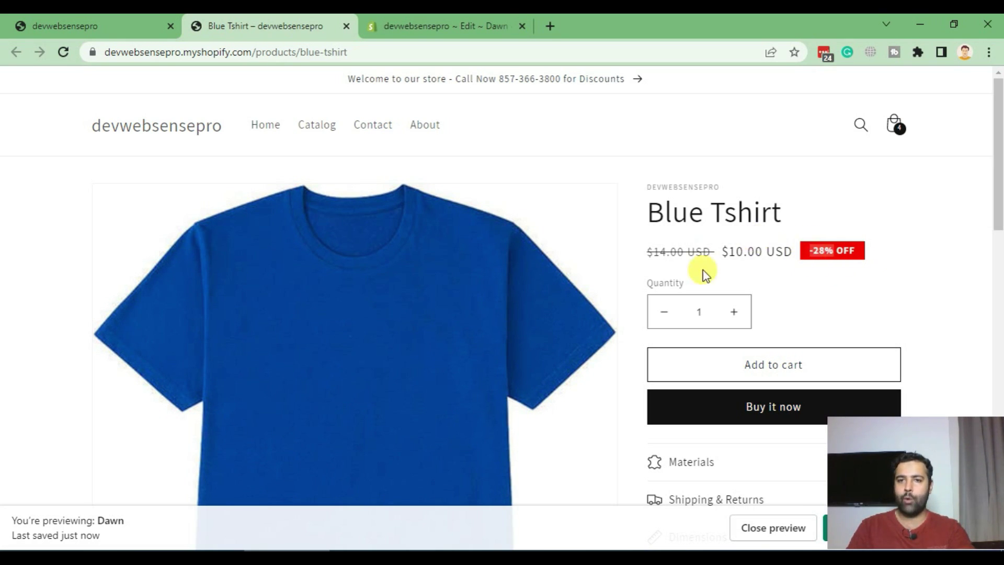
# - Reload the storefront home page, where cards show a Liquid divided-by-zero badge error
pyautogui.click(74, 24)
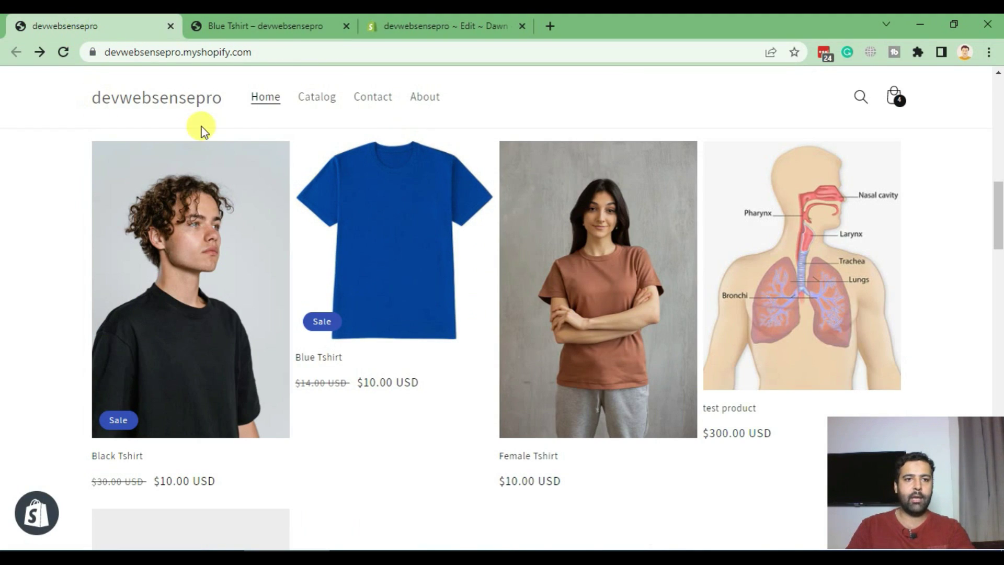
pyautogui.click(58, 55)
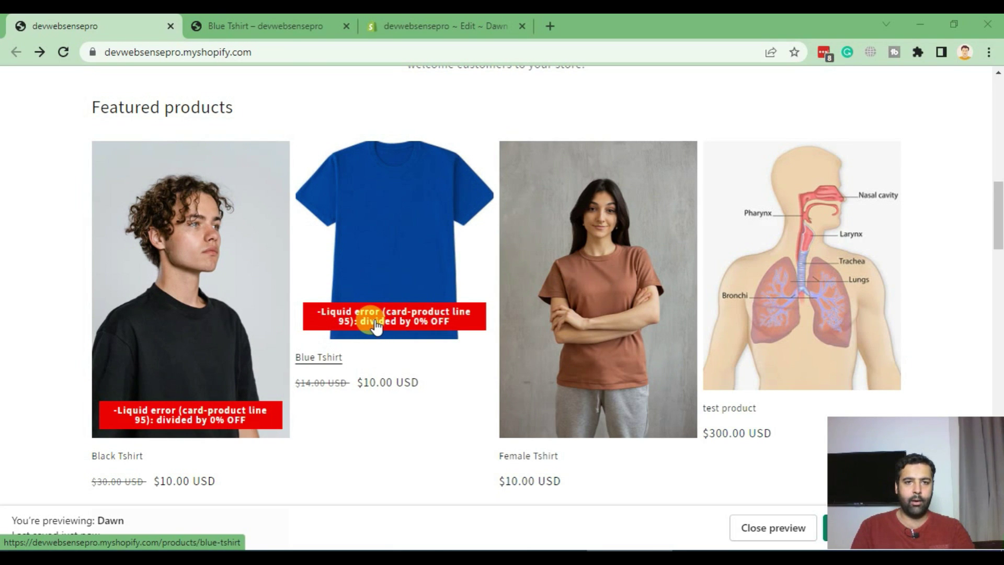
# - Select the old badge span code on lines 94–96 of card-product.liquid for replacement
pyautogui.click(412, 33)
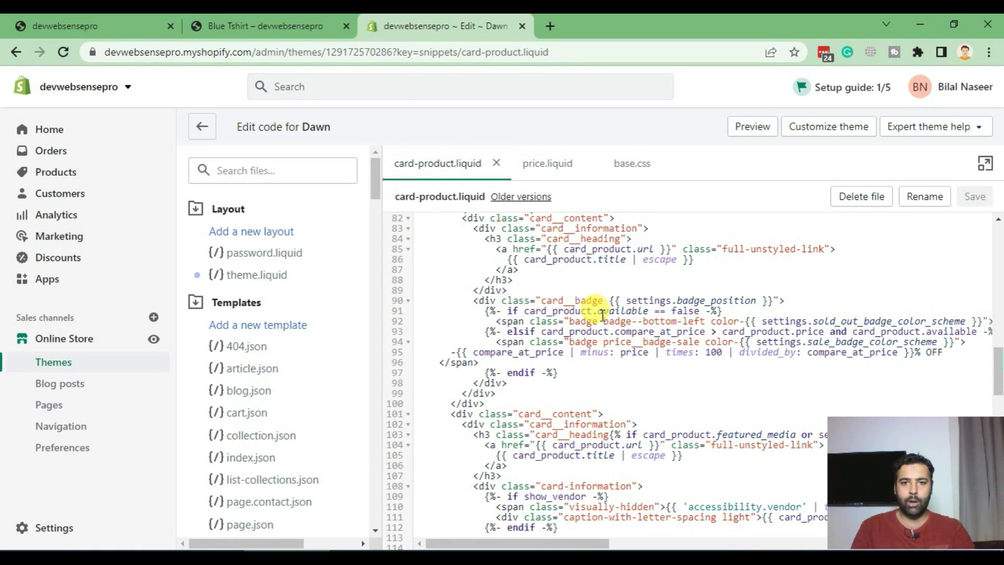
pyautogui.scroll(-2, 618, 344)
pyautogui.scroll(-1, 624, 326)
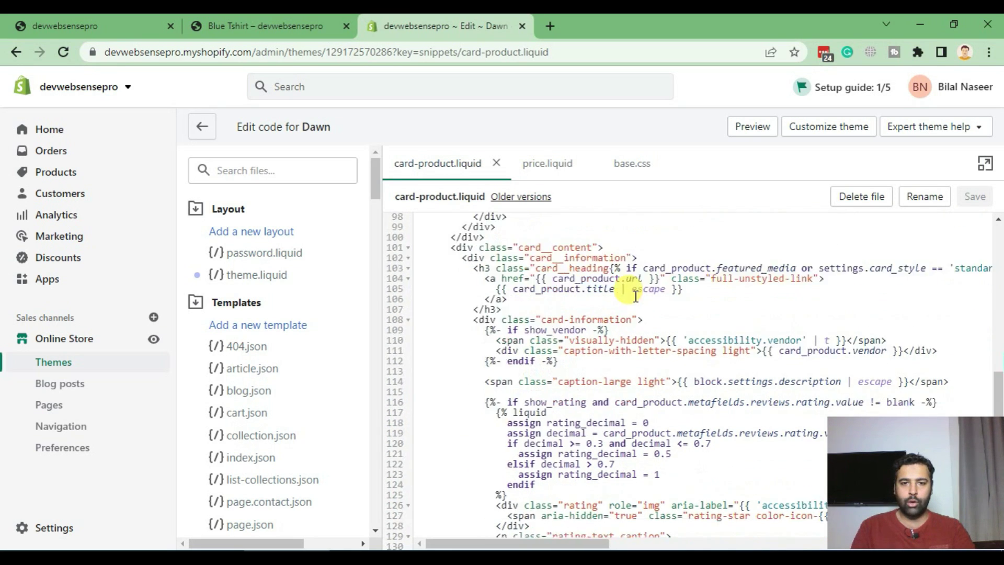
pyautogui.scroll(-1, 631, 302)
pyautogui.scroll(4, 634, 297)
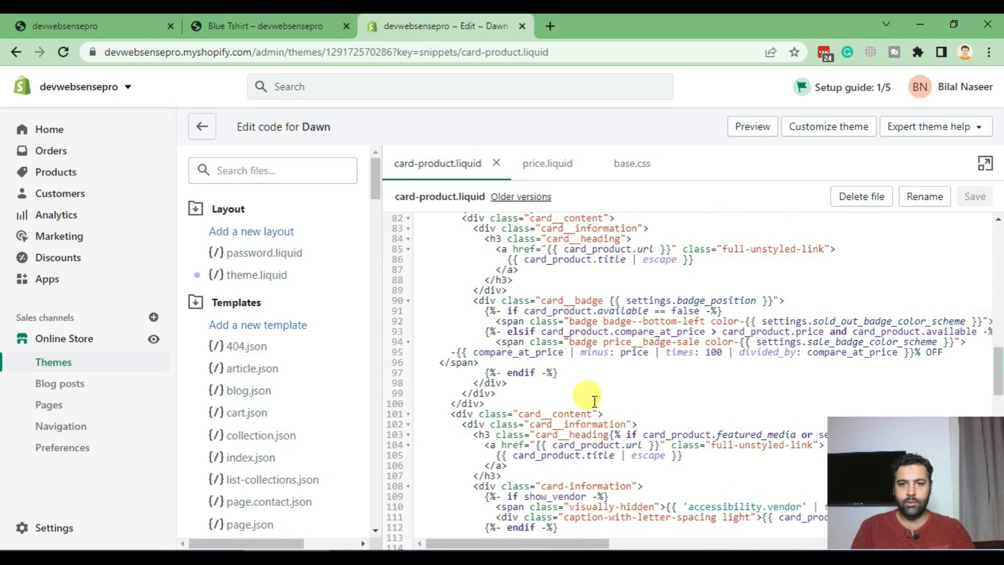
pyautogui.click(697, 354)
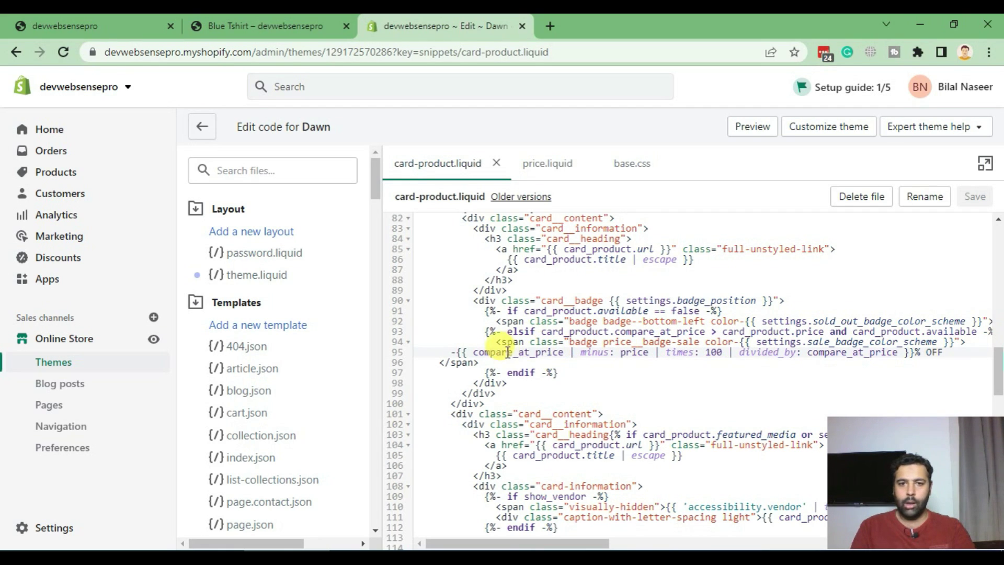
pyautogui.moveTo(497, 342); pyautogui.dragTo(514, 363)
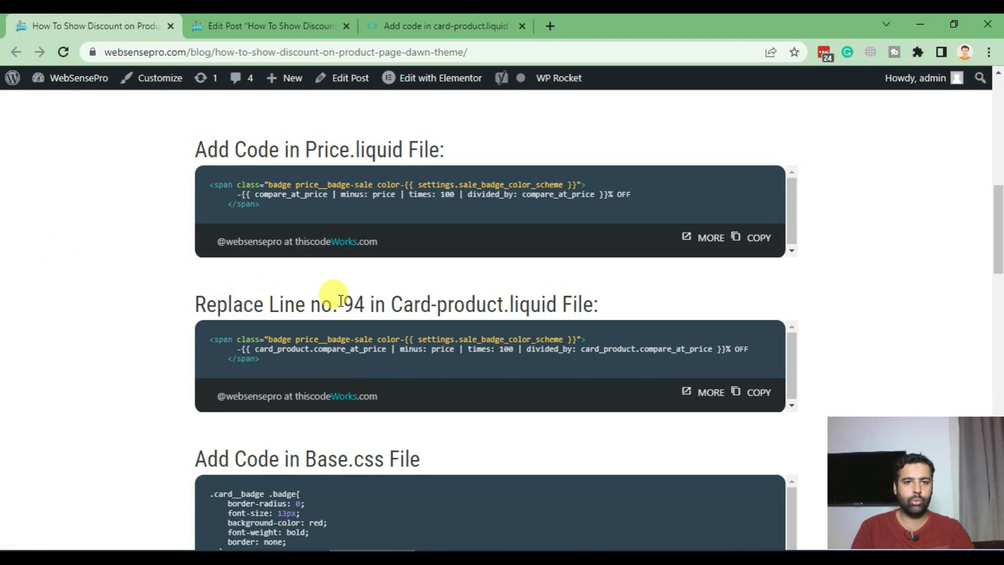
pyautogui.scroll(-2, 45, 264)
pyautogui.scroll(2, 438, 267)
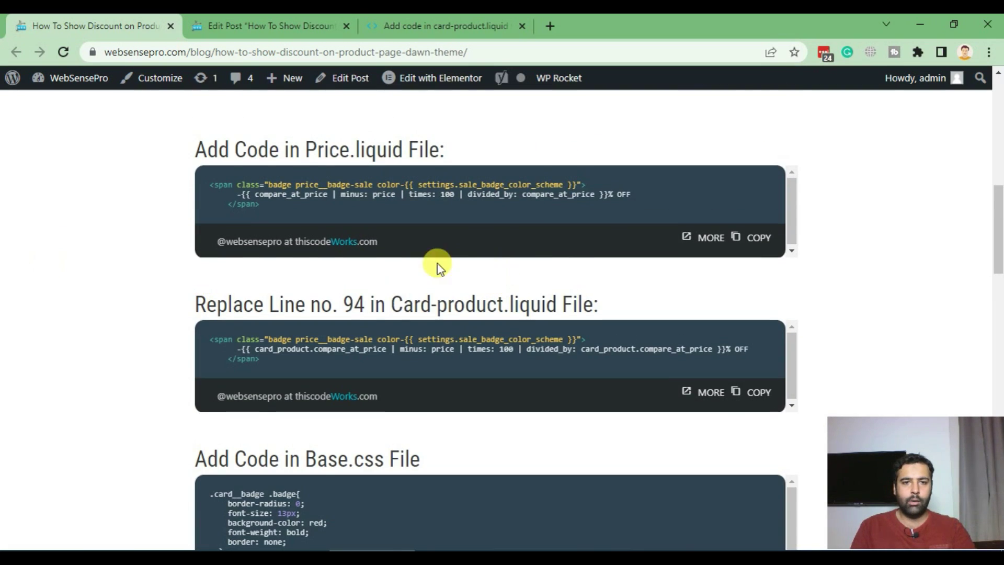
# - Highlight the blog heading naming card-product.liquid line 94 as the replacement code's target
pyautogui.moveTo(391, 303); pyautogui.dragTo(557, 304)
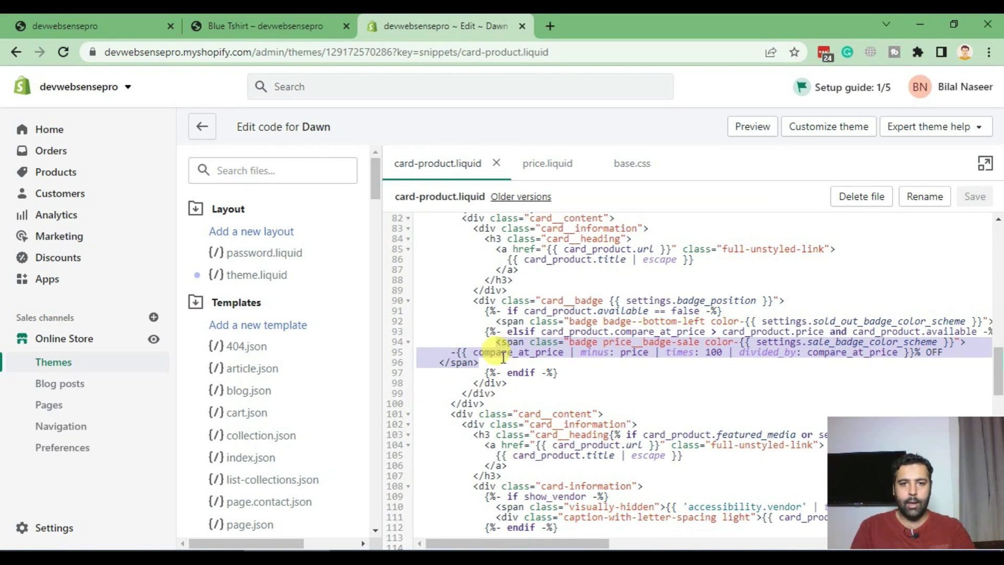
# - Paste the card_product.compare_at_price badge code over lines 94–96, save, and view the storefront
pyautogui.moveTo(496, 342); pyautogui.dragTo(515, 361)
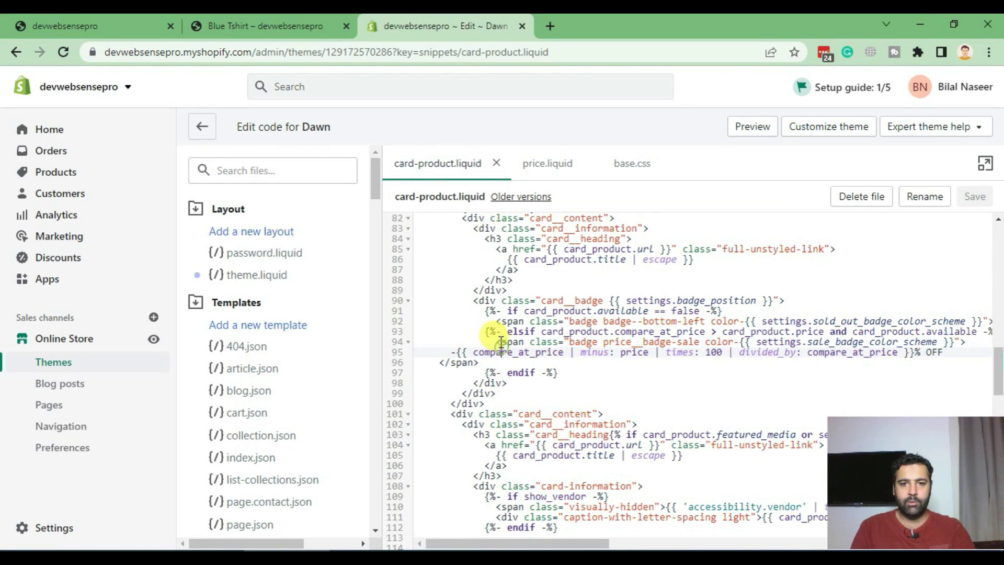
pyautogui.rightClick(515, 343)
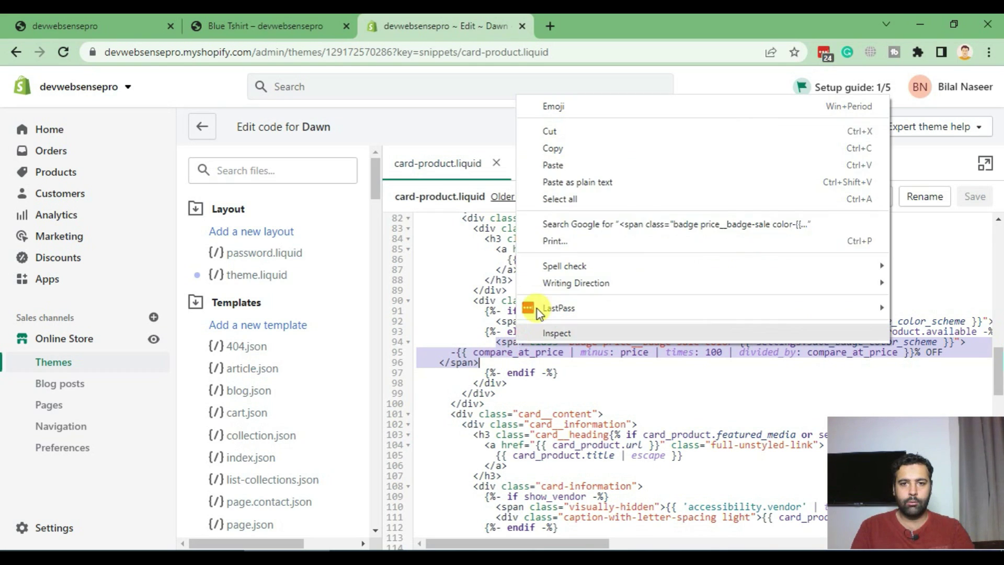
pyautogui.click(576, 165)
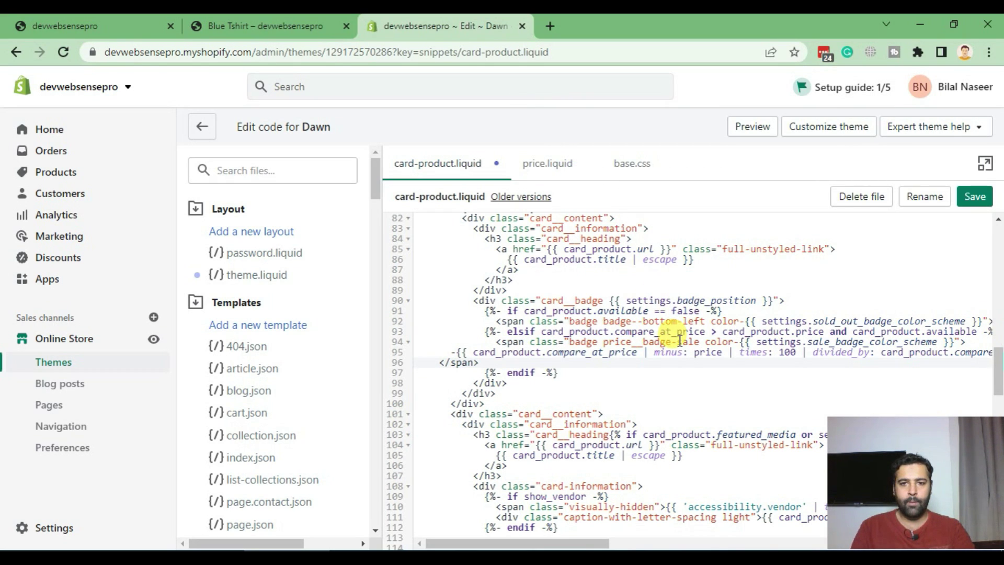
pyautogui.click(974, 196)
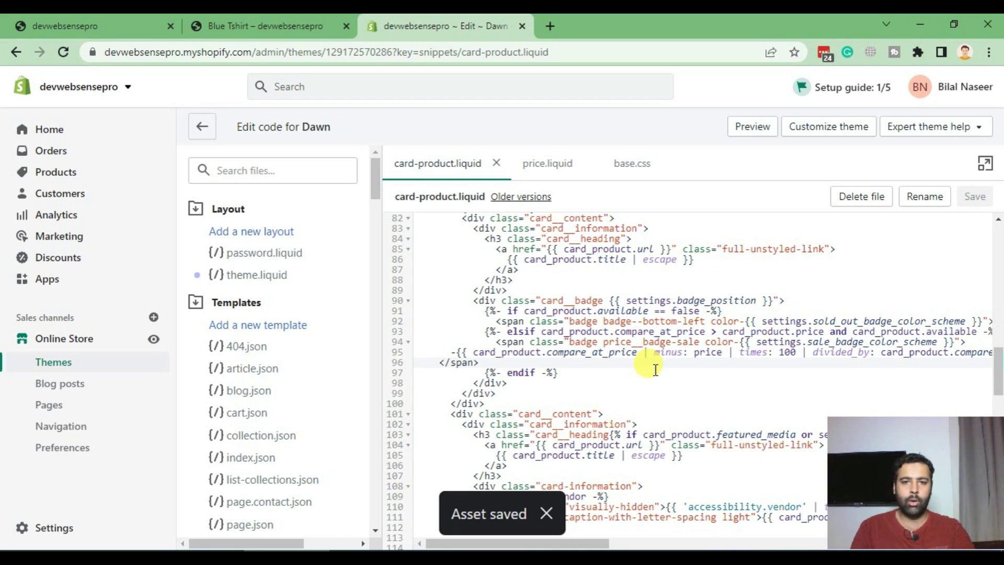
pyautogui.click(67, 26)
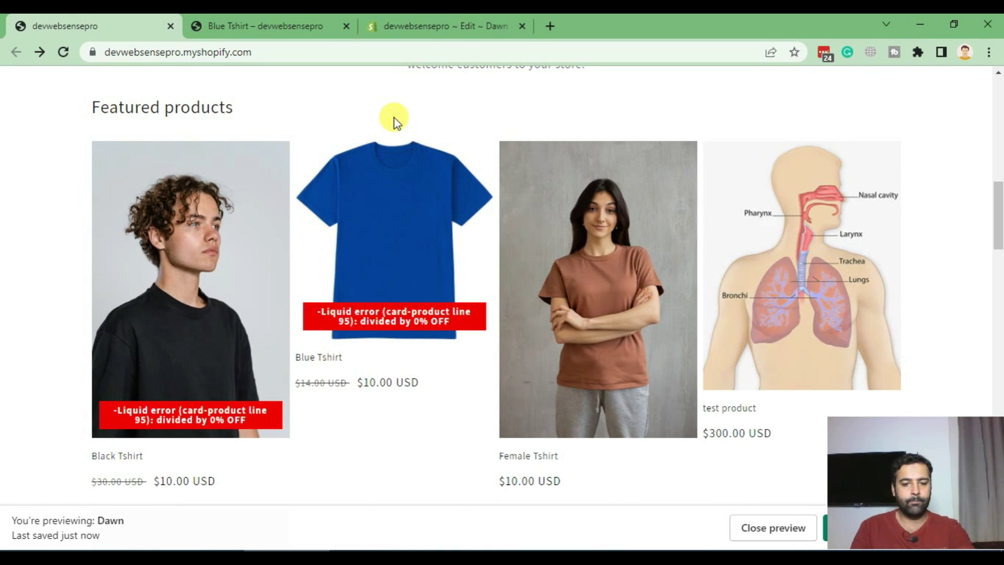
# - Apply the corrected badge code so featured cards show -66% OFF and -28% OFF badges
pyautogui.press('F5')
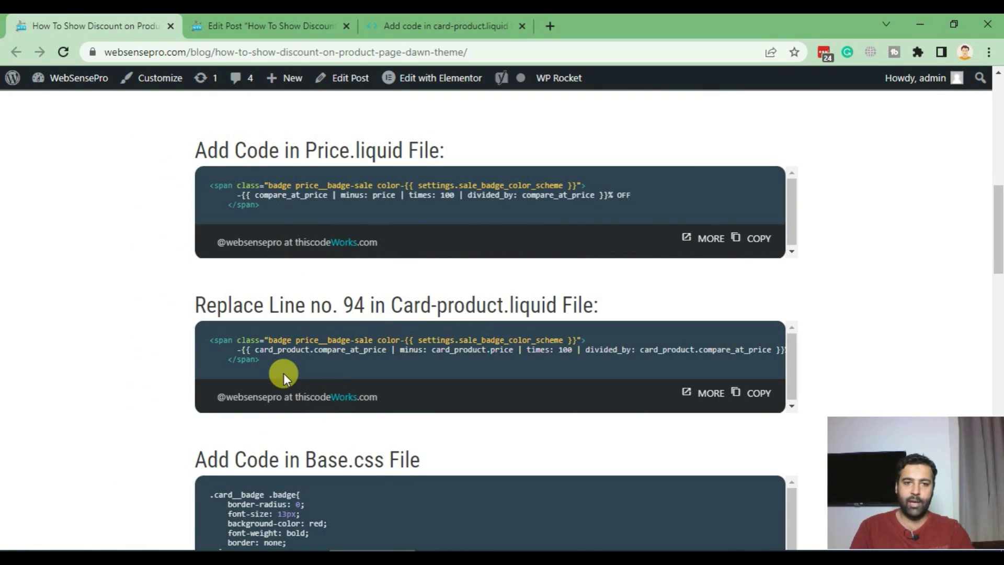
pyautogui.moveTo(283, 372); pyautogui.dragTo(193, 335)
pyautogui.hotkey('alt', 'Tab')
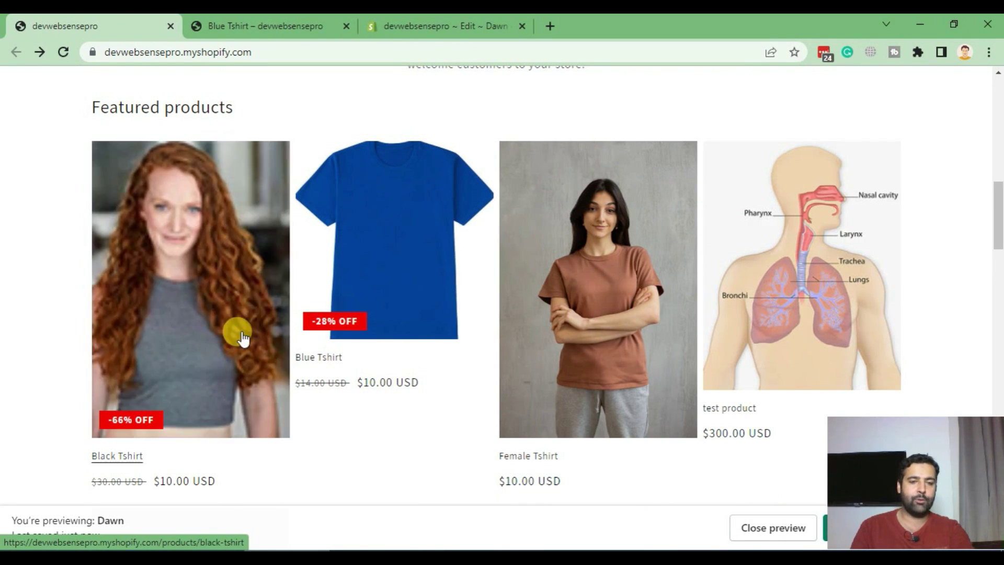
pyautogui.hotkey('ctrl', '3')
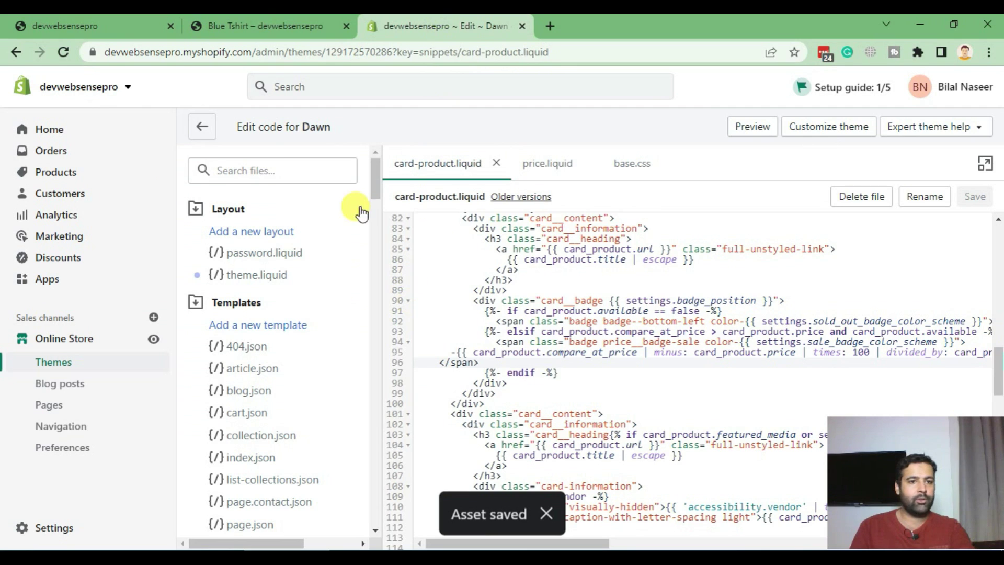
pyautogui.click(74, 24)
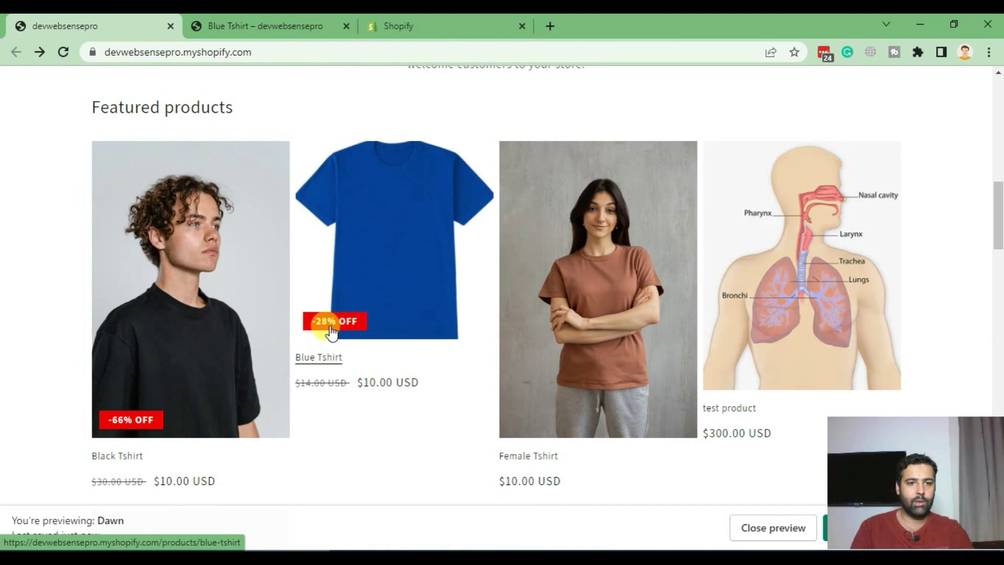
# - Open the Blue Tshirt product details from the admin Products list
pyautogui.click(435, 17)
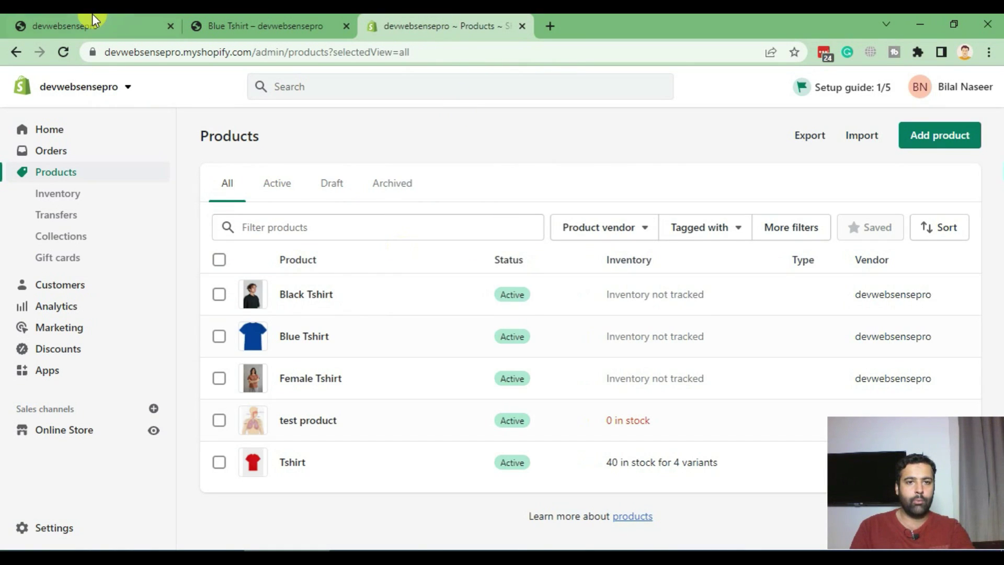
pyautogui.click(309, 337)
pyautogui.hotkey('ctrl', 'shift', 'Tab')
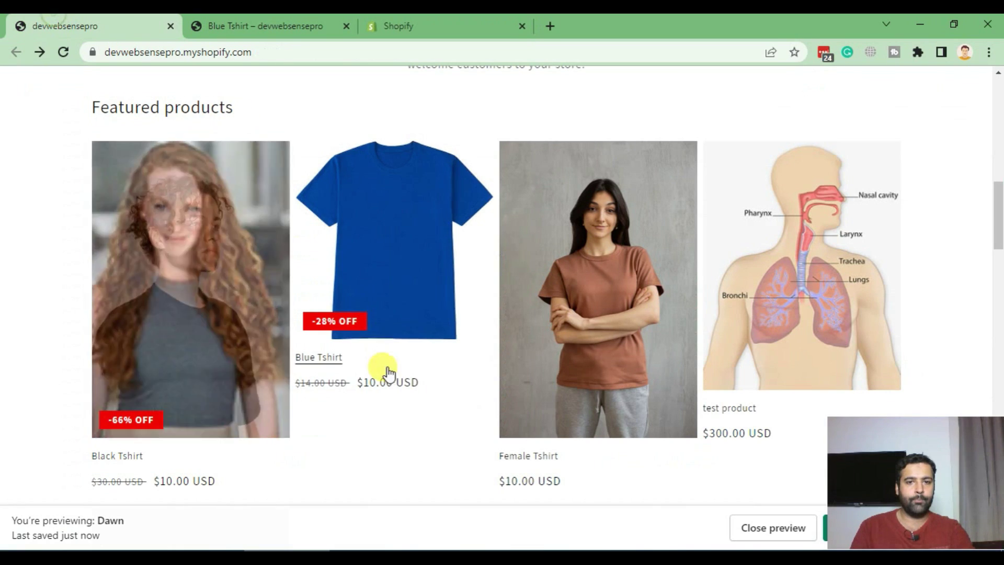
pyautogui.click(430, 19)
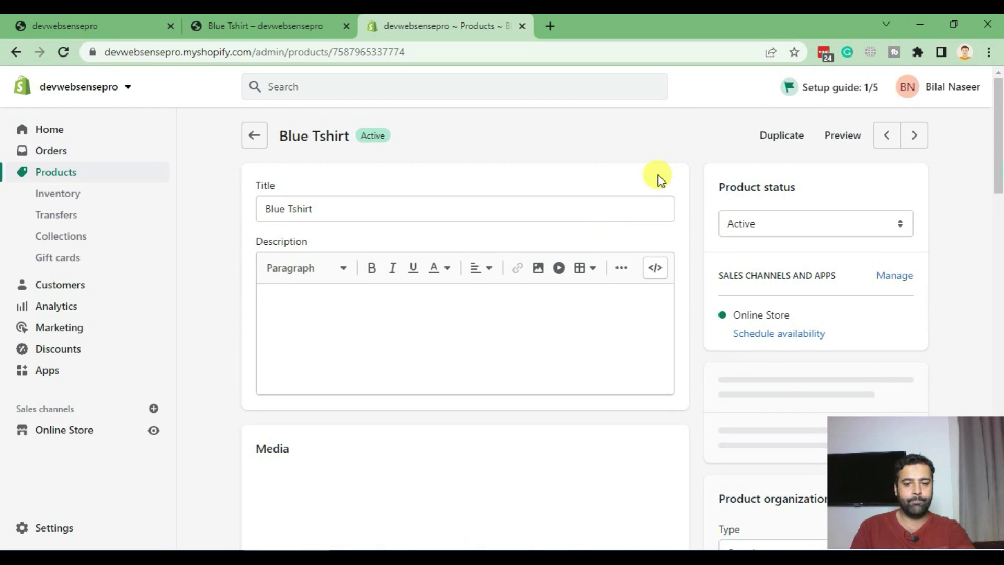
pyautogui.scroll(-4, 658, 175)
pyautogui.scroll(-2, 657, 176)
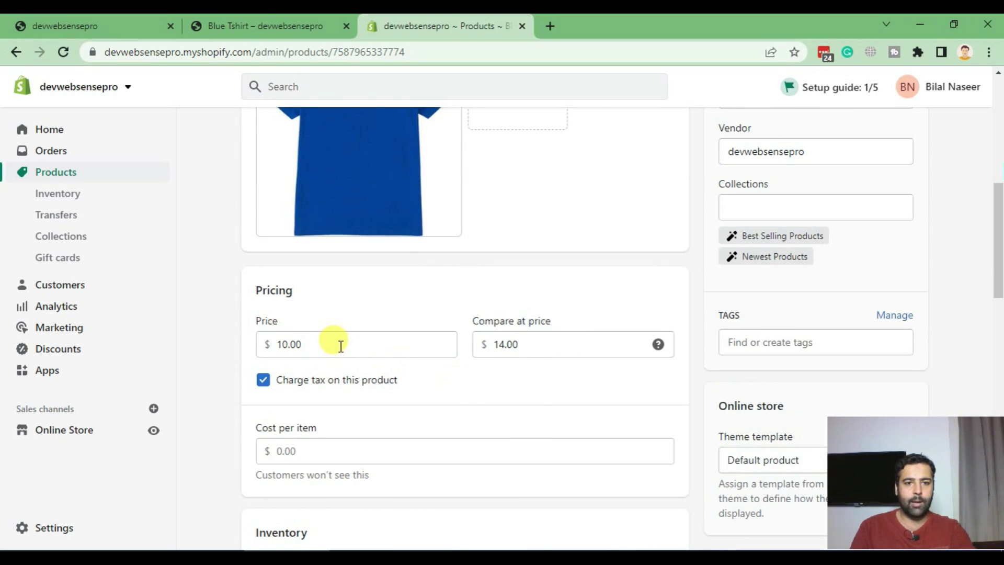
# - Raise Blue Tshirt's compare-at price from 14.00 to 20.00 and save it
pyautogui.moveTo(535, 343); pyautogui.dragTo(468, 348)
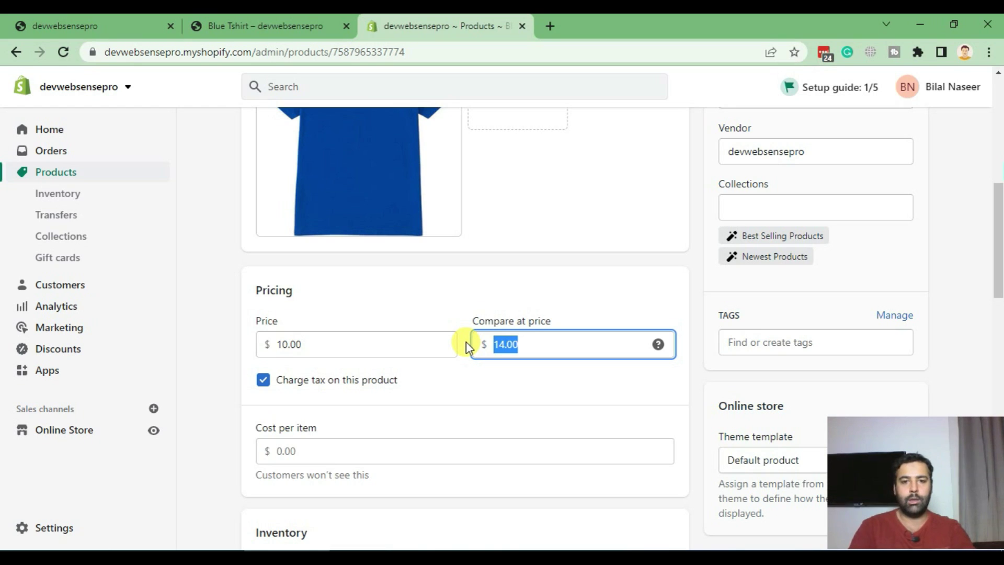
pyautogui.write('20')
pyautogui.click(542, 369)
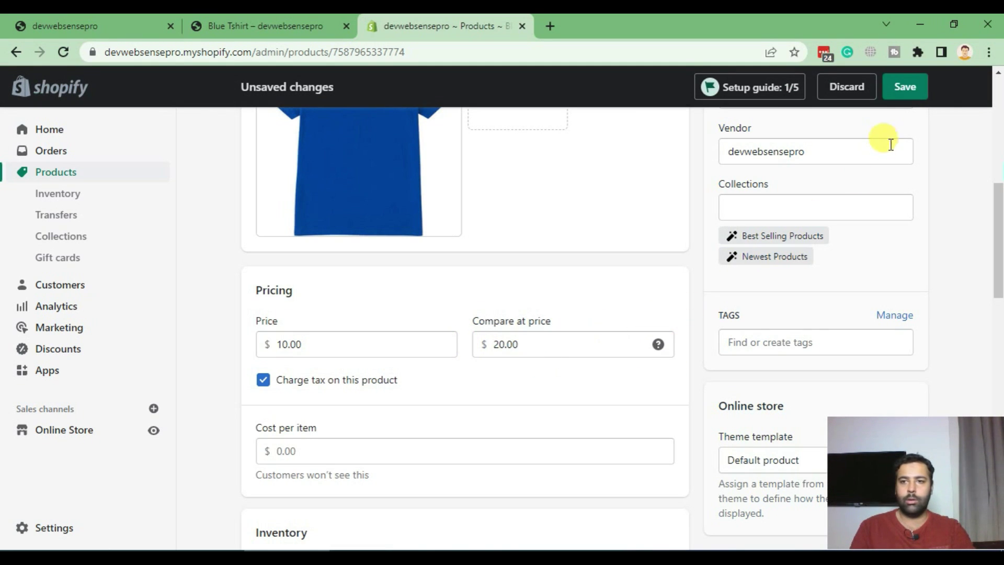
pyautogui.click(902, 88)
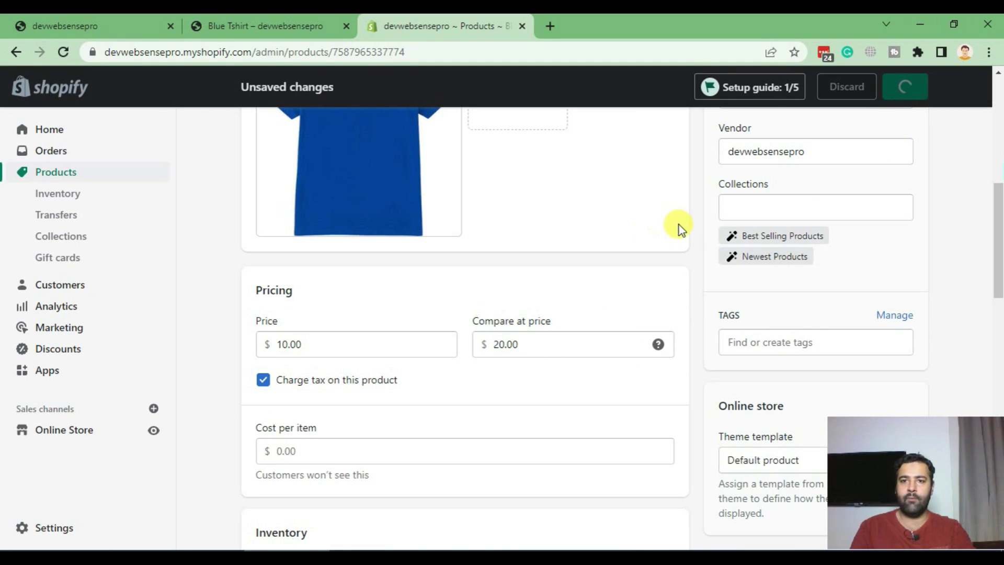
# - Reload the storefront so Blue Tshirt shows struck-through $20.00 with a -50% OFF badge
pyautogui.click(121, 19)
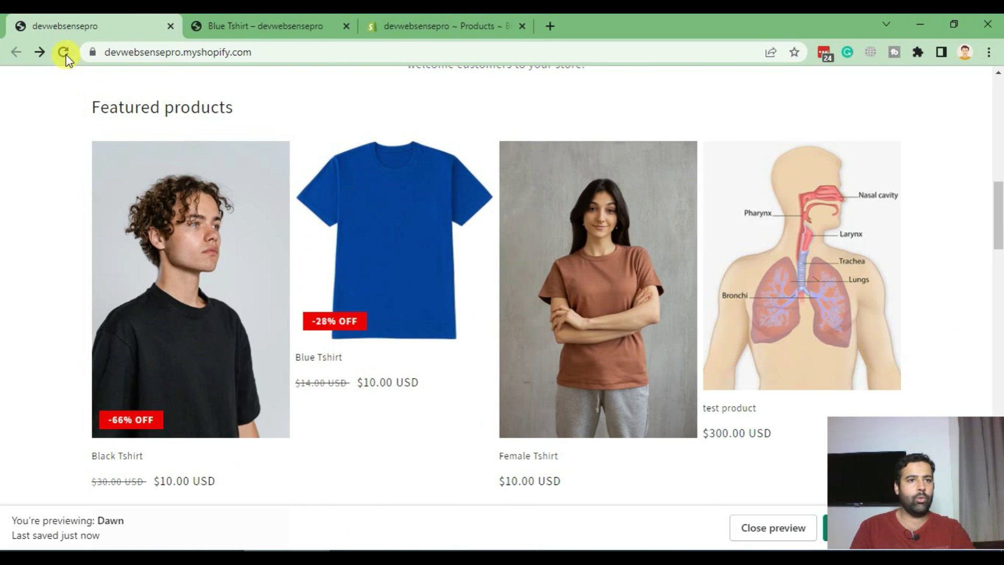
pyautogui.click(65, 53)
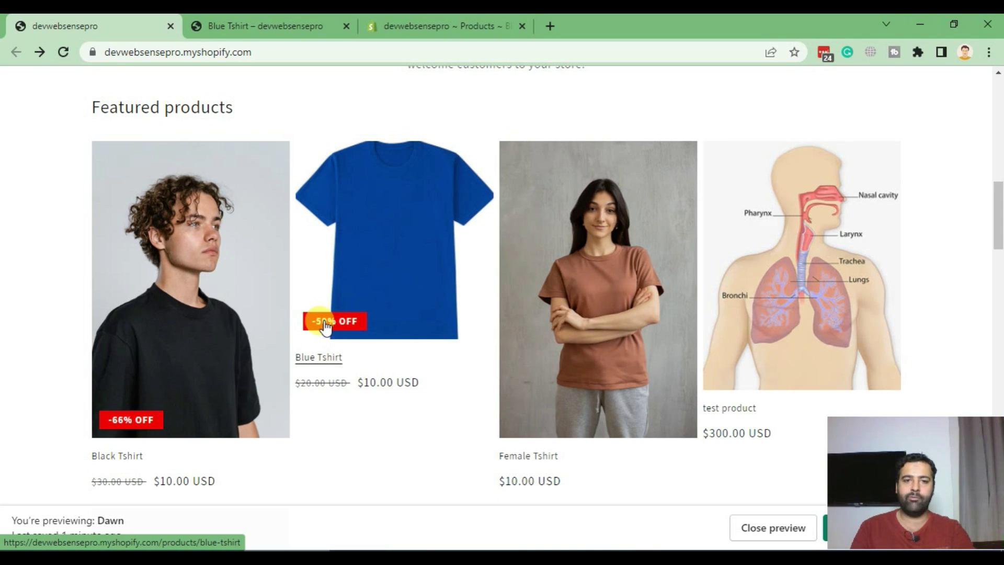
pyautogui.click(390, 24)
pyautogui.scroll(-4, 594, 307)
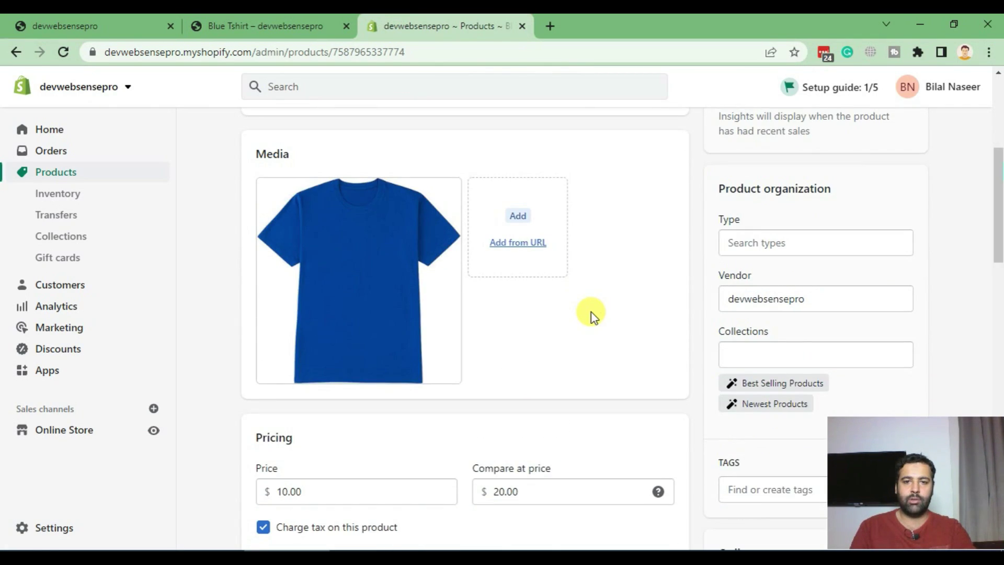
pyautogui.scroll(-4, 592, 312)
pyautogui.click(126, 25)
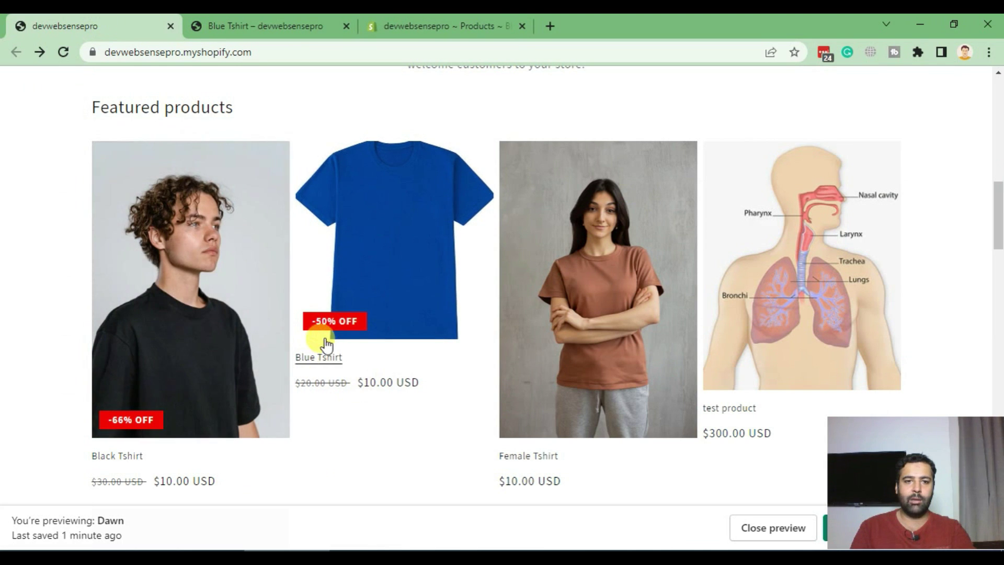